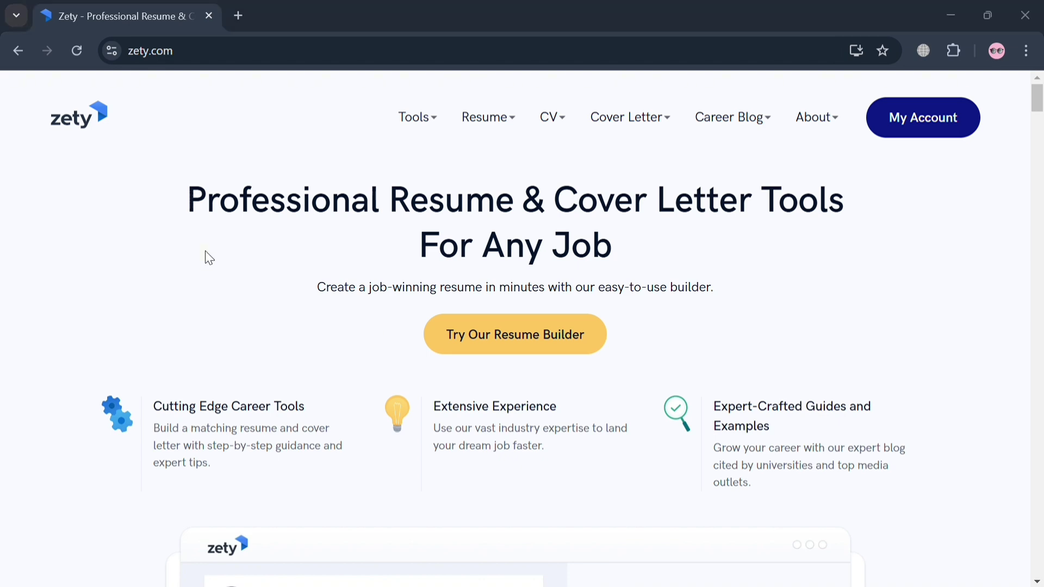
- Look over the Zety homepage and open the Online Resume Builder page
{"action": "scroll", "coordinate": [390, 343], "scroll_direction": "down", "scroll_amount": 2}
{"action": "scroll", "coordinate": [389, 342], "scroll_direction": "up", "scroll_amount": 2}
{"action": "scroll", "coordinate": [743, 358], "scroll_direction": "down", "scroll_amount": 3}
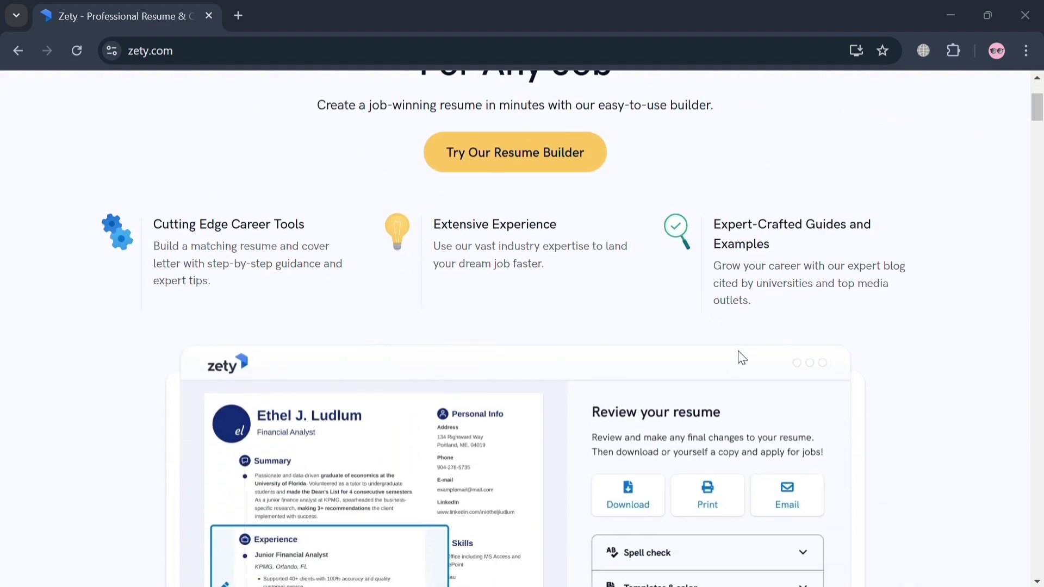
{"action": "scroll", "coordinate": [743, 359], "scroll_direction": "down", "scroll_amount": 10}
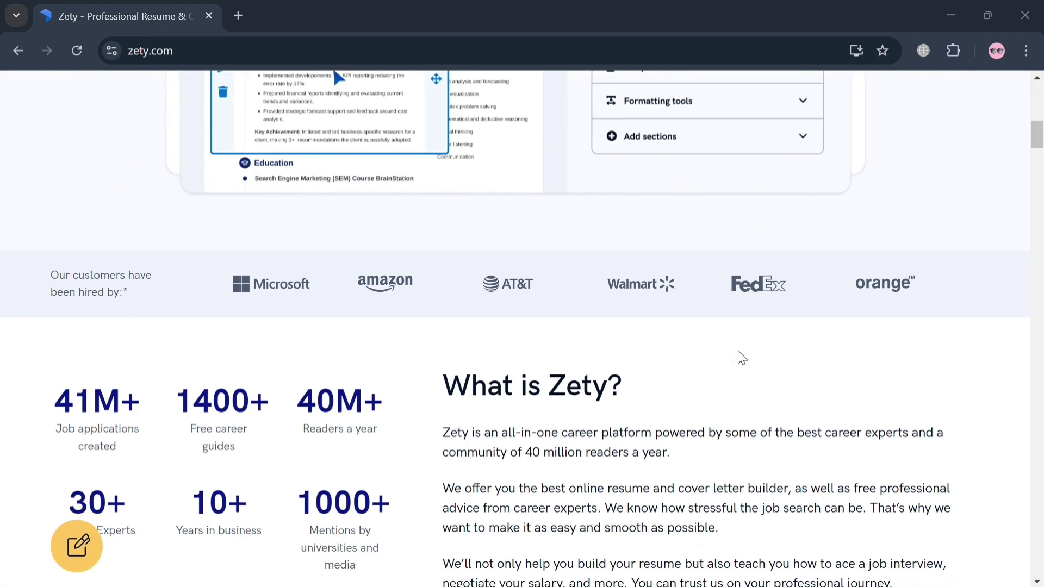
{"action": "scroll", "coordinate": [743, 359], "scroll_direction": "down", "scroll_amount": 3}
{"action": "scroll", "coordinate": [743, 359], "scroll_direction": "down", "scroll_amount": 5}
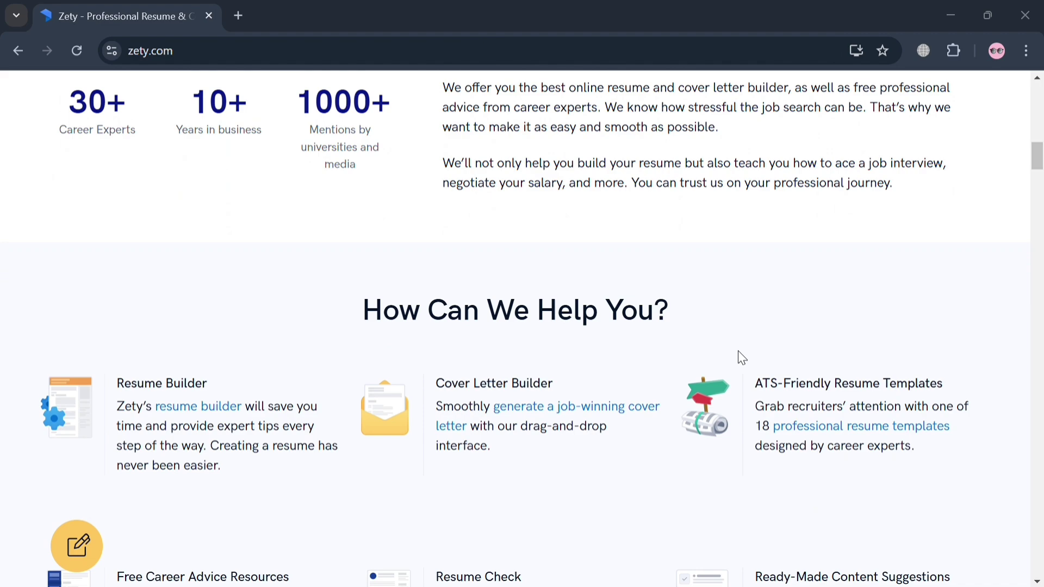
{"action": "scroll", "coordinate": [743, 359], "scroll_direction": "down", "scroll_amount": 6}
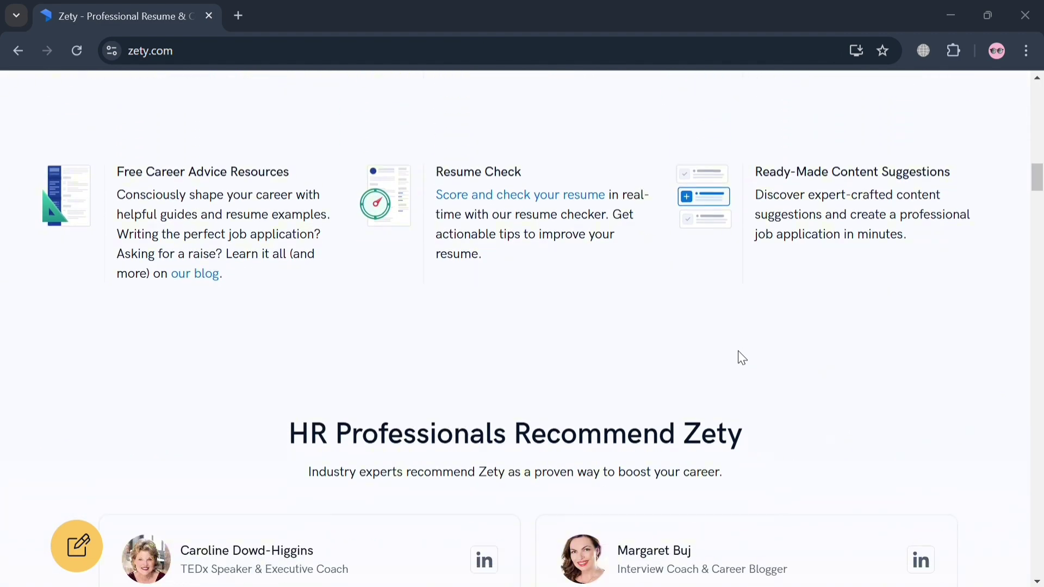
{"action": "scroll", "coordinate": [742, 359], "scroll_direction": "down", "scroll_amount": 13}
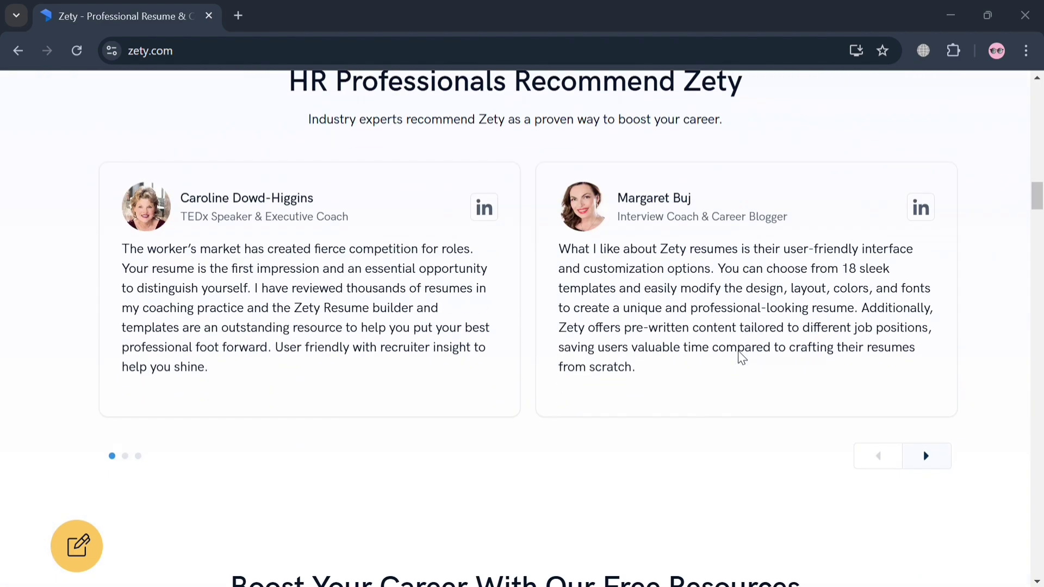
{"action": "scroll", "coordinate": [742, 358], "scroll_direction": "down", "scroll_amount": 13}
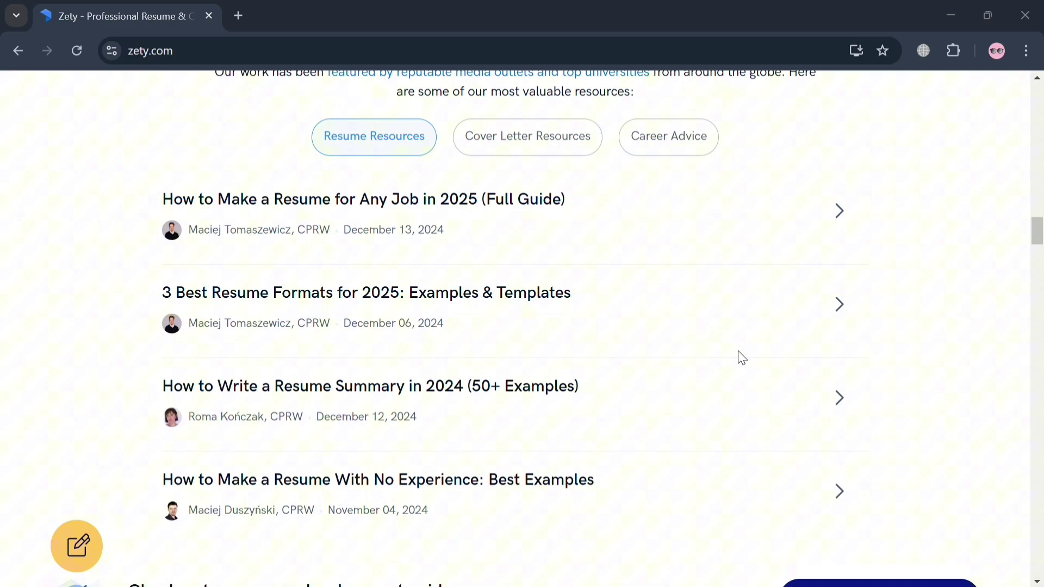
{"action": "scroll", "coordinate": [743, 358], "scroll_direction": "down", "scroll_amount": 20}
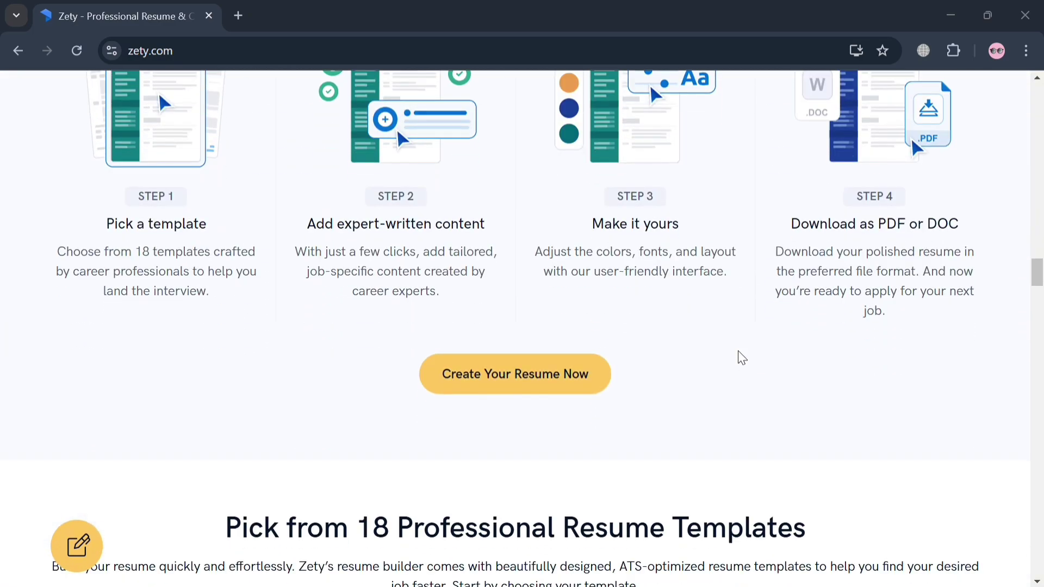
{"action": "scroll", "coordinate": [742, 358], "scroll_direction": "down", "scroll_amount": 20}
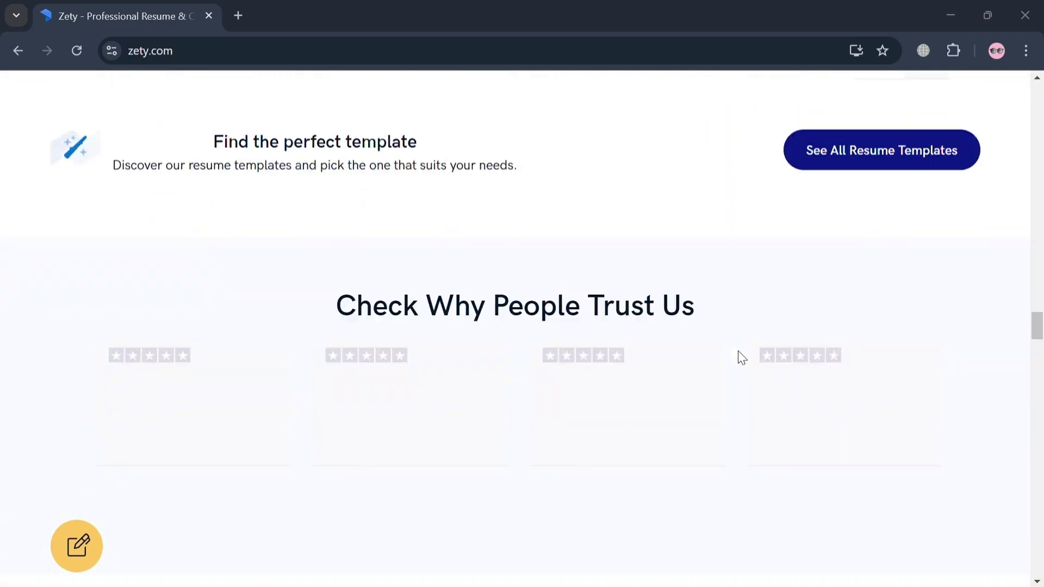
{"action": "scroll", "coordinate": [741, 358], "scroll_direction": "down", "scroll_amount": 20}
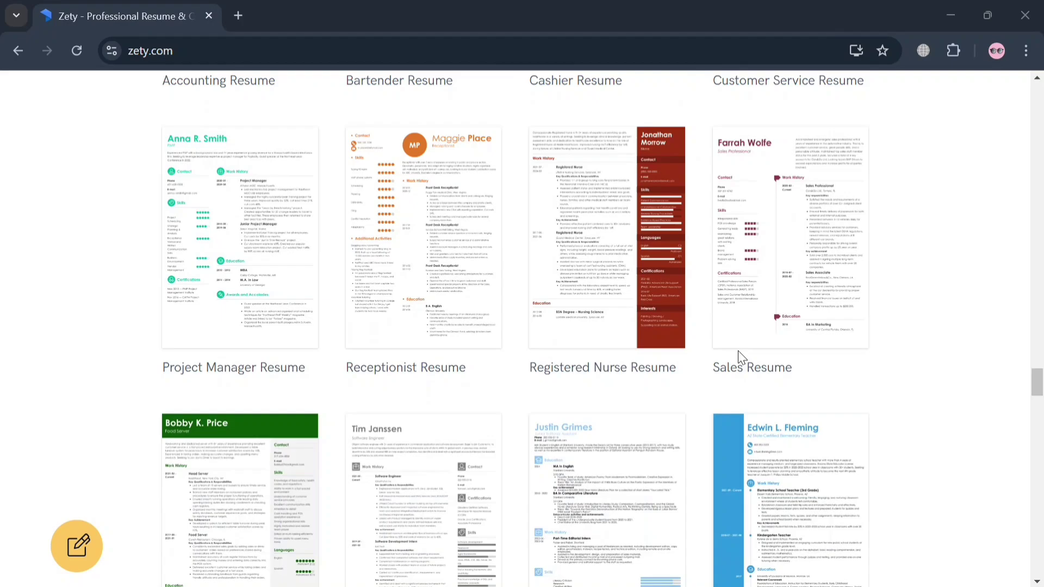
{"action": "scroll", "coordinate": [741, 359], "scroll_direction": "down", "scroll_amount": 20}
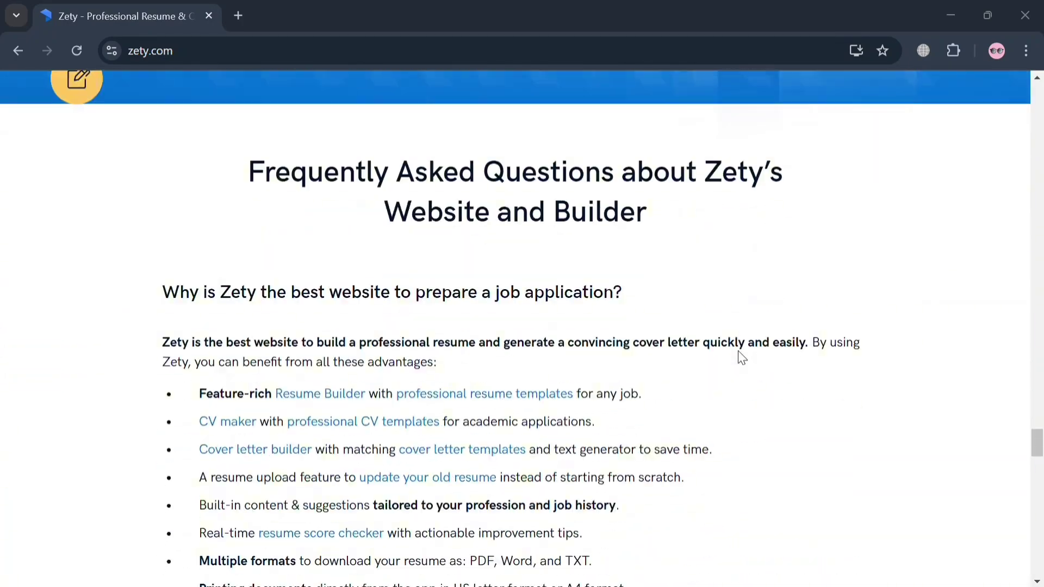
{"action": "scroll", "coordinate": [739, 354], "scroll_direction": "down", "scroll_amount": 14}
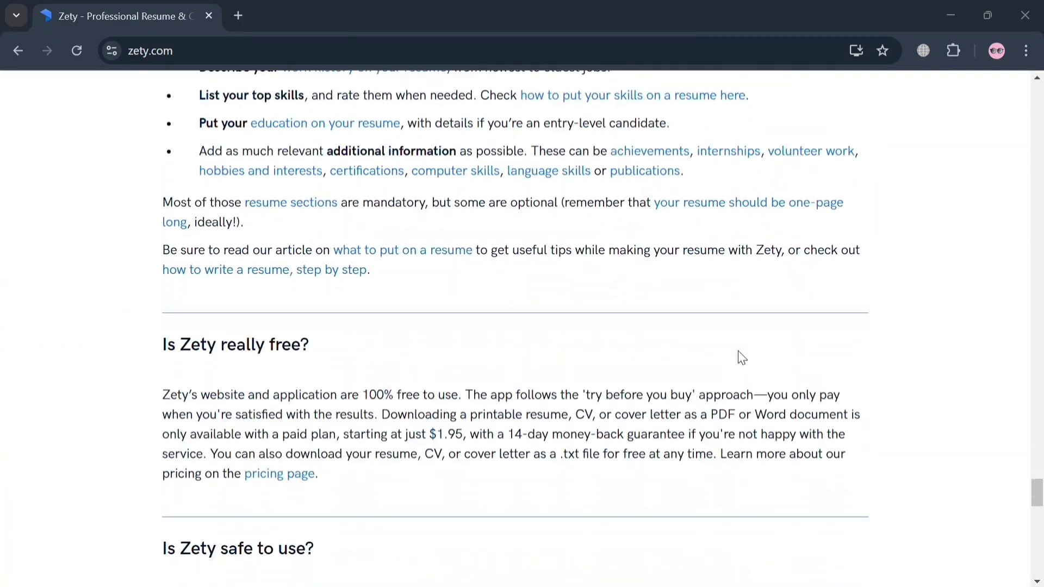
{"action": "scroll", "coordinate": [741, 358], "scroll_direction": "down", "scroll_amount": 15}
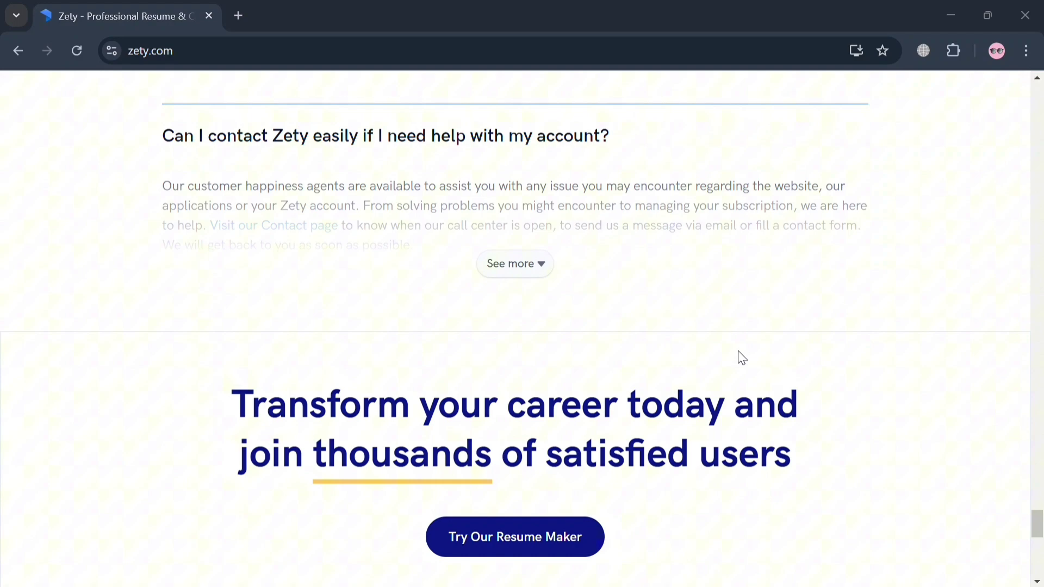
{"action": "scroll", "coordinate": [741, 358], "scroll_direction": "down", "scroll_amount": 2}
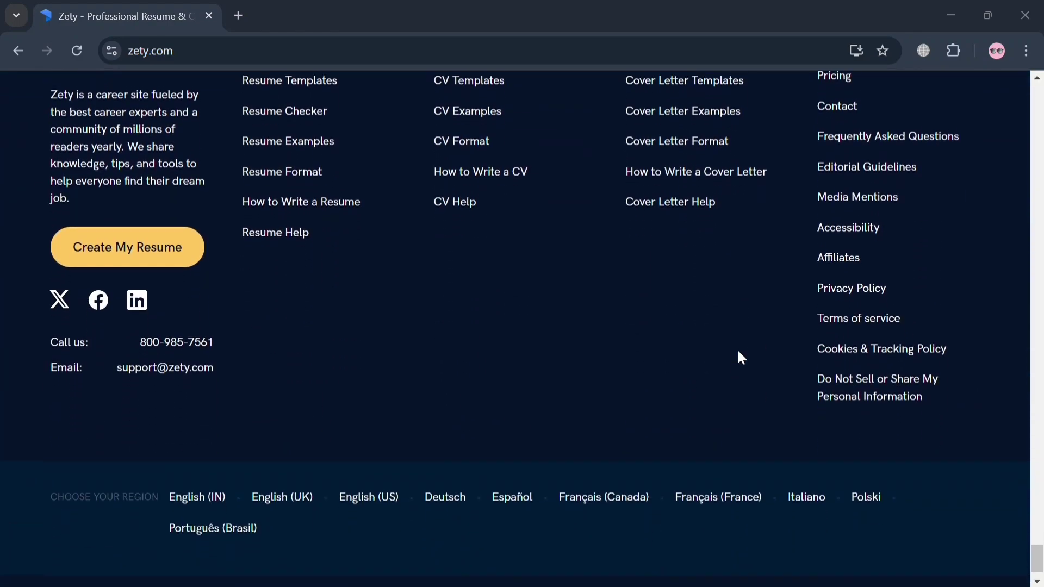
{"action": "scroll", "coordinate": [741, 358], "scroll_direction": "up", "scroll_amount": 20}
{"action": "scroll", "coordinate": [741, 358], "scroll_direction": "up", "scroll_amount": 20}
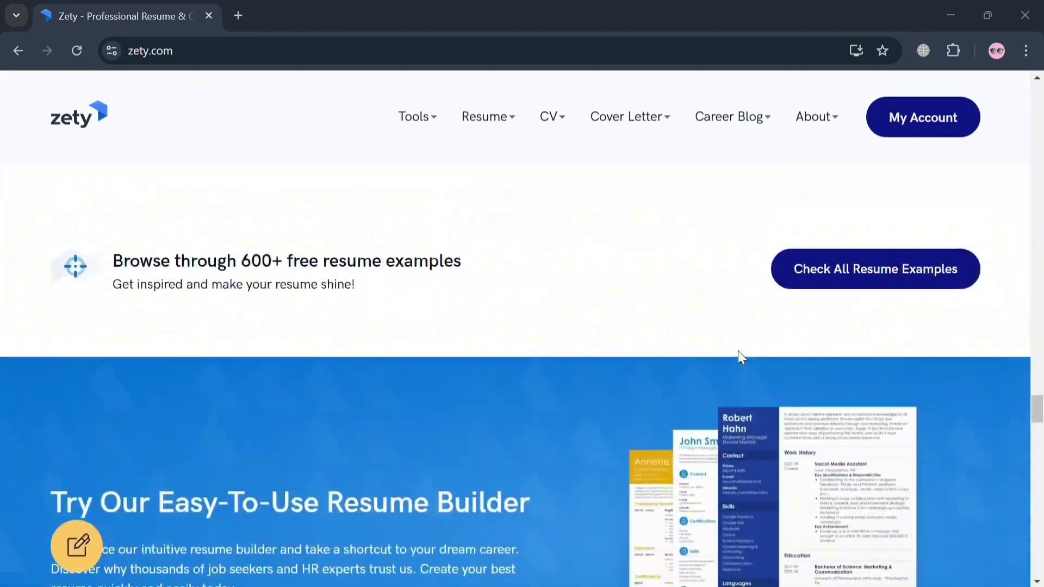
{"action": "scroll", "coordinate": [739, 350], "scroll_direction": "up", "scroll_amount": 15}
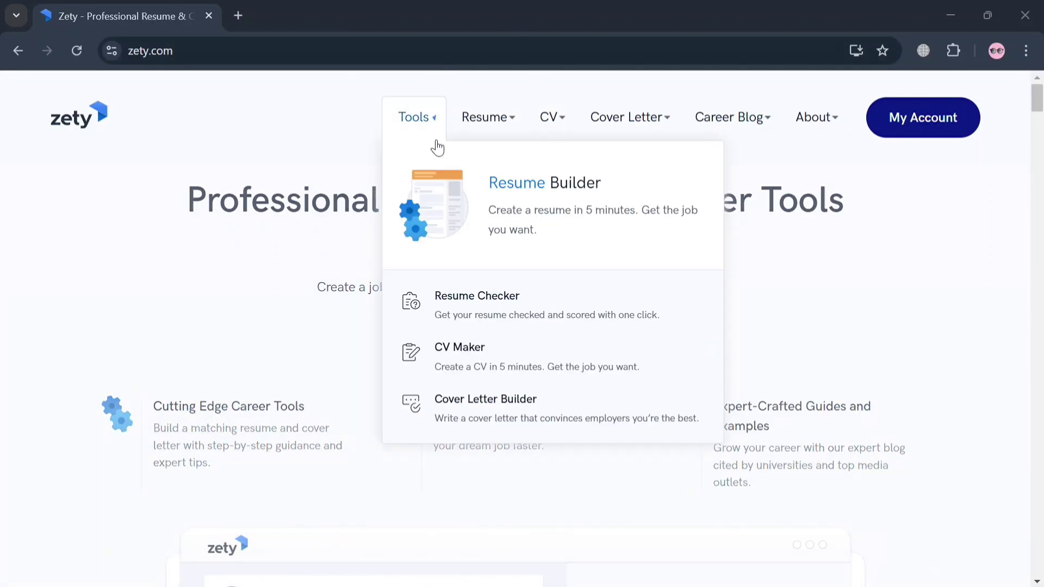
{"action": "mouse_move", "coordinate": [551, 125]}
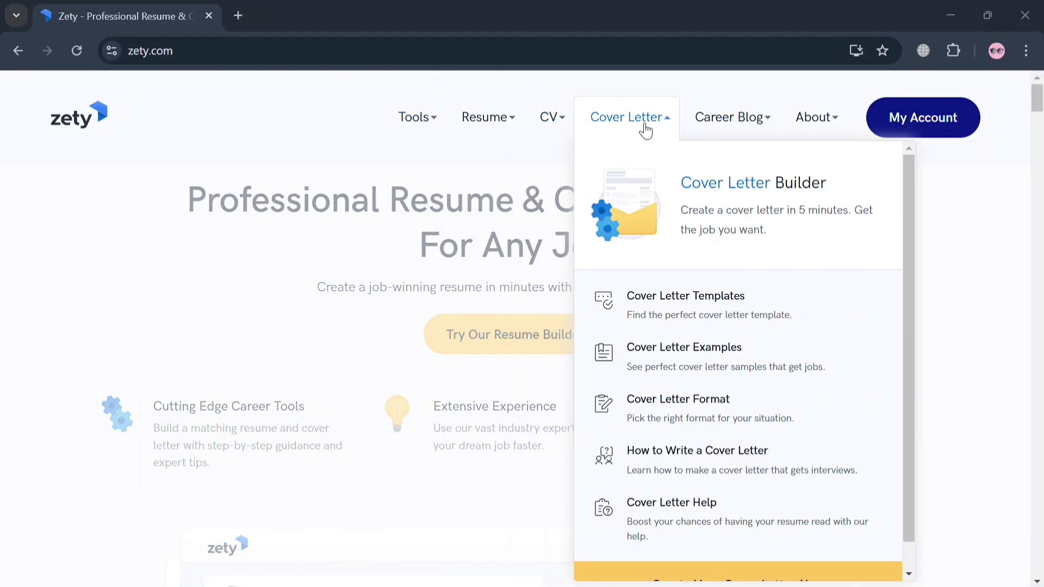
{"action": "mouse_move", "coordinate": [826, 124]}
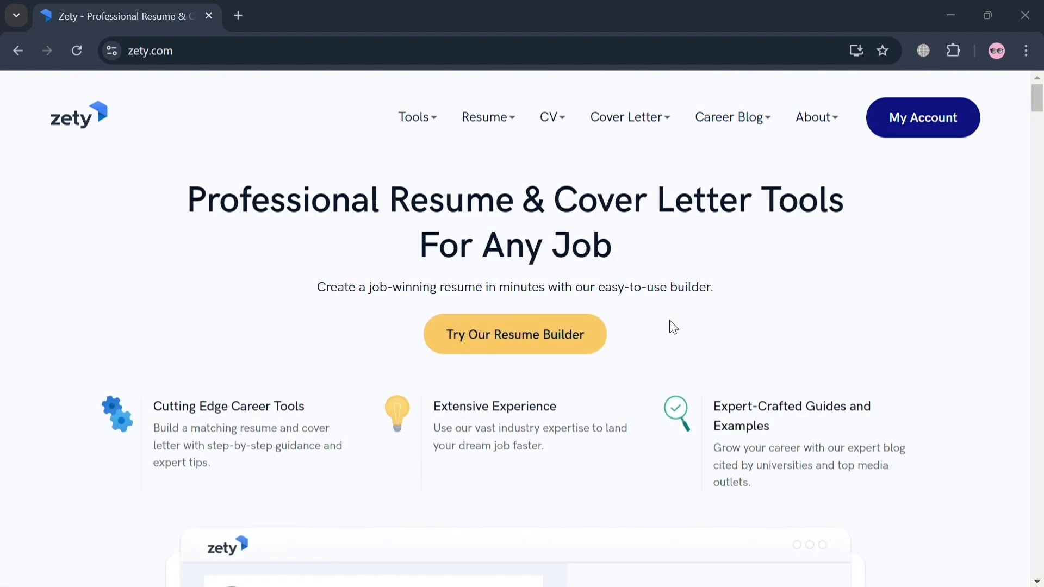
{"action": "left_click", "coordinate": [525, 346]}
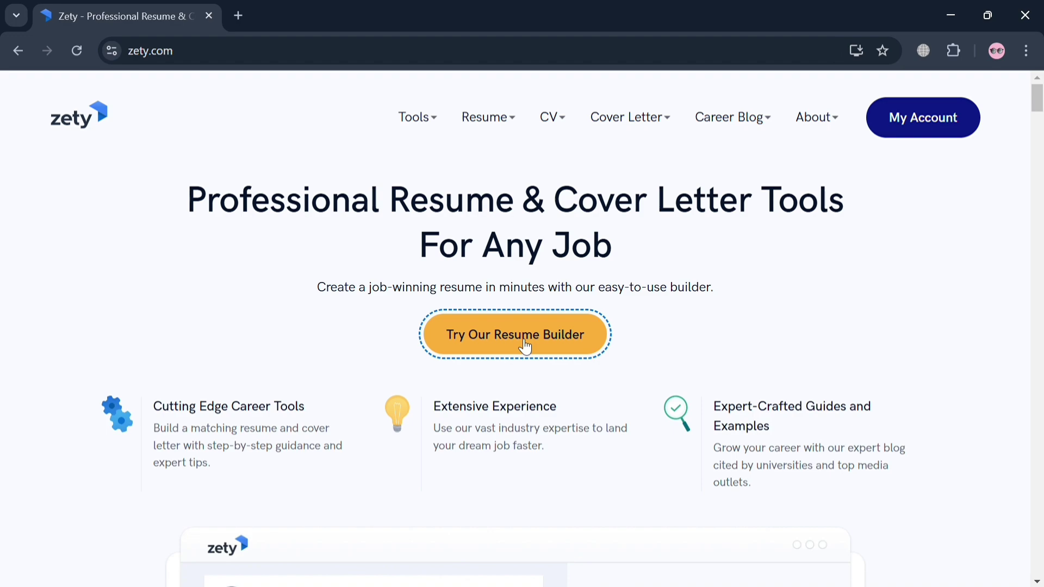
- Start a new resume with Create Your Resume Now
{"action": "scroll", "coordinate": [522, 346], "scroll_direction": "down", "scroll_amount": 10}
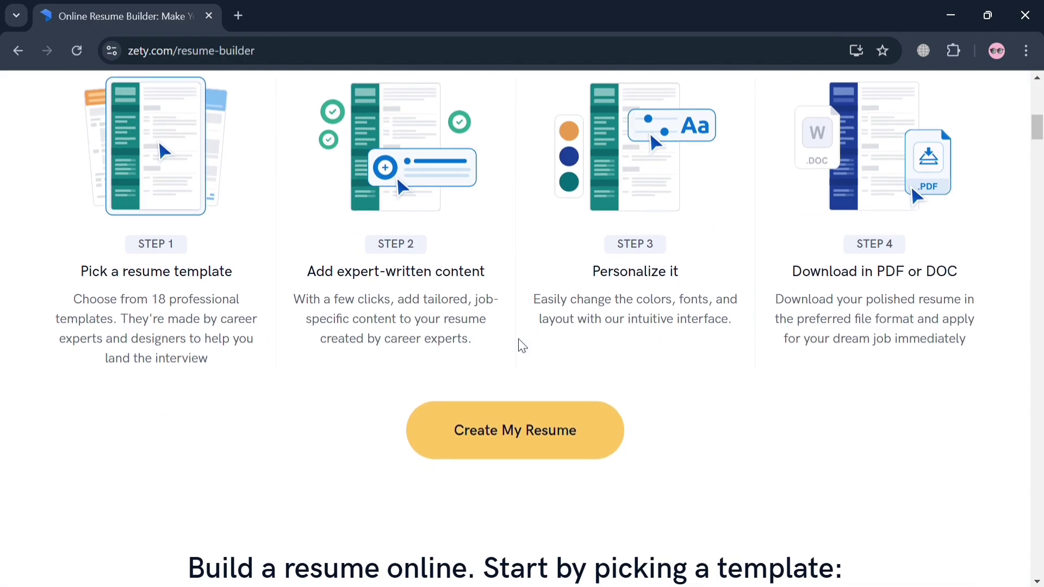
{"action": "scroll", "coordinate": [522, 346], "scroll_direction": "up", "scroll_amount": 10}
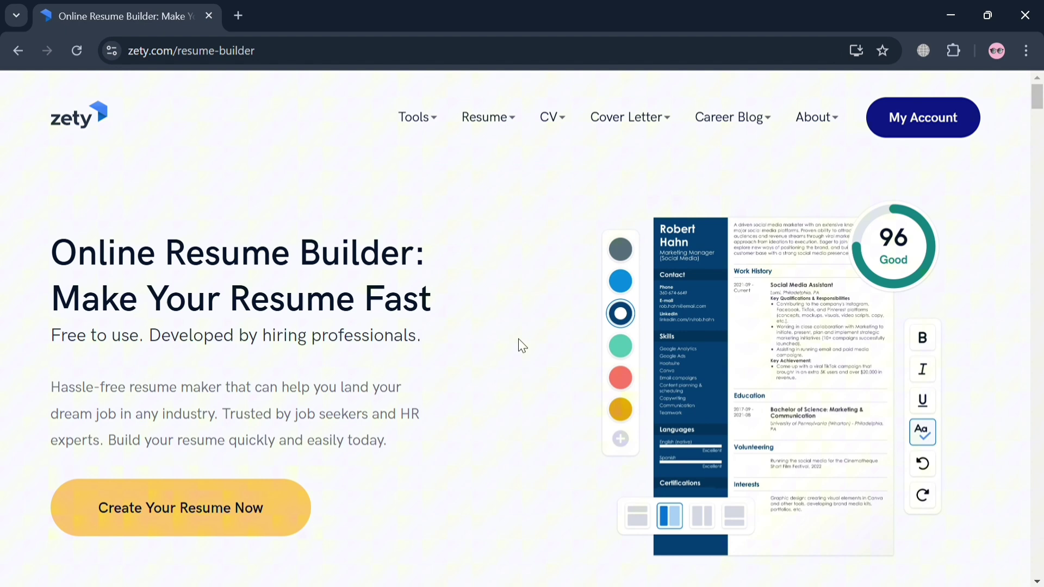
{"action": "left_click", "coordinate": [185, 513]}
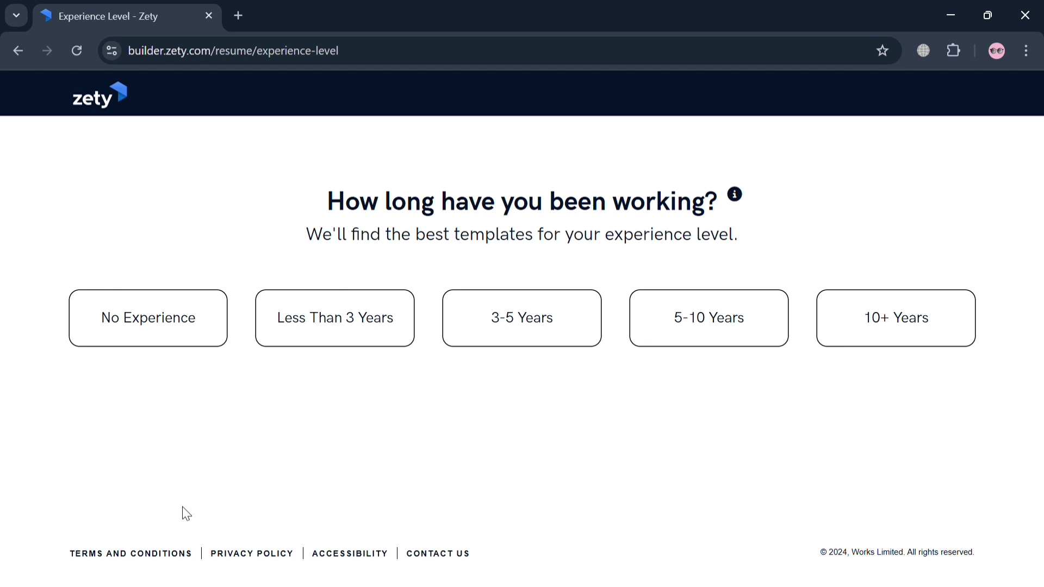
- Choose Less Than 3 Years as the working experience level
{"action": "left_click", "coordinate": [281, 318]}
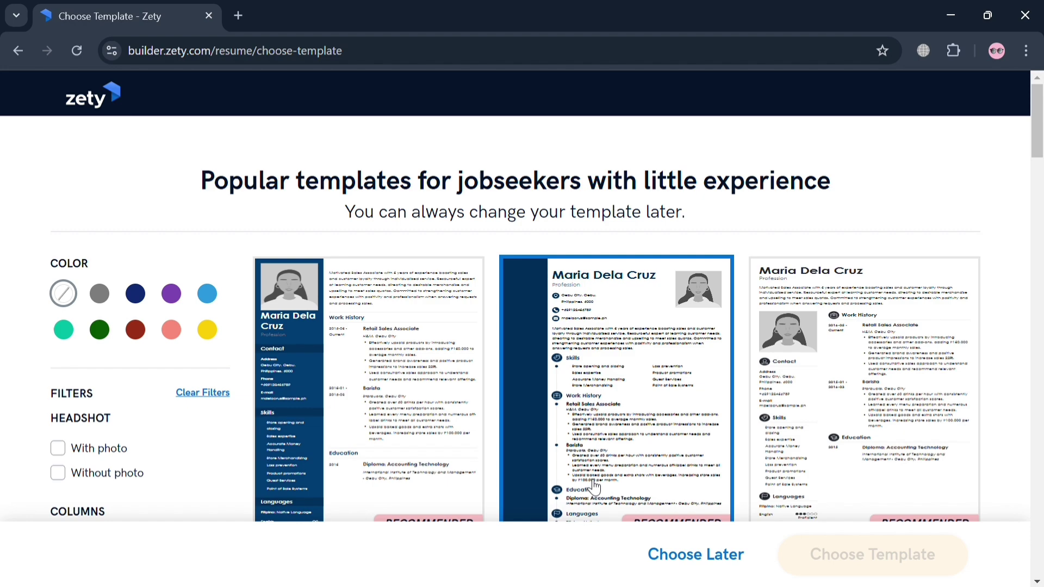
- Pick the middle template in light blue, filtered to With photo, and confirm it
{"action": "scroll", "coordinate": [455, 427], "scroll_direction": "down", "scroll_amount": 6}
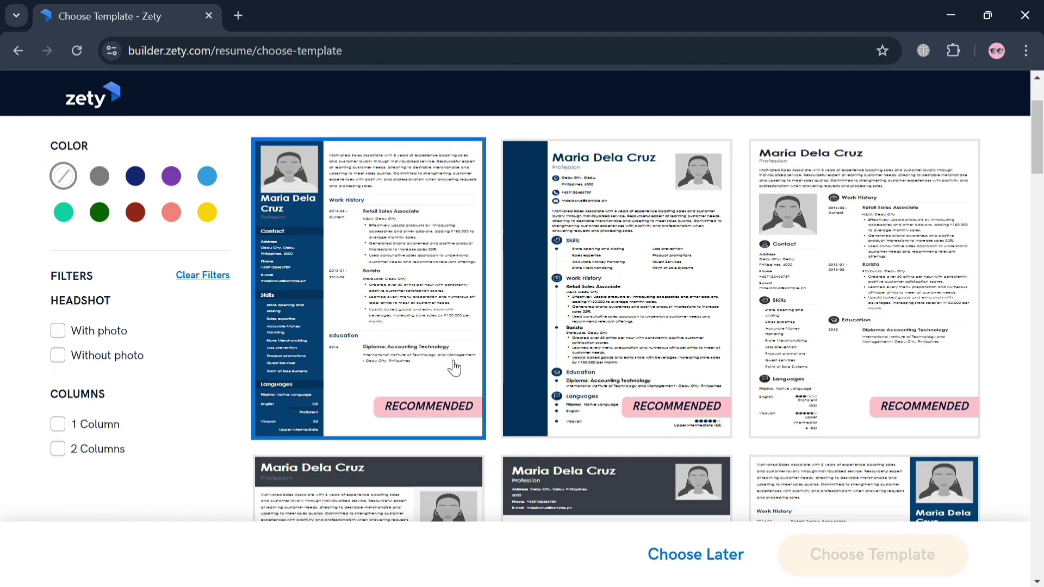
{"action": "scroll", "coordinate": [454, 369], "scroll_direction": "down", "scroll_amount": 7}
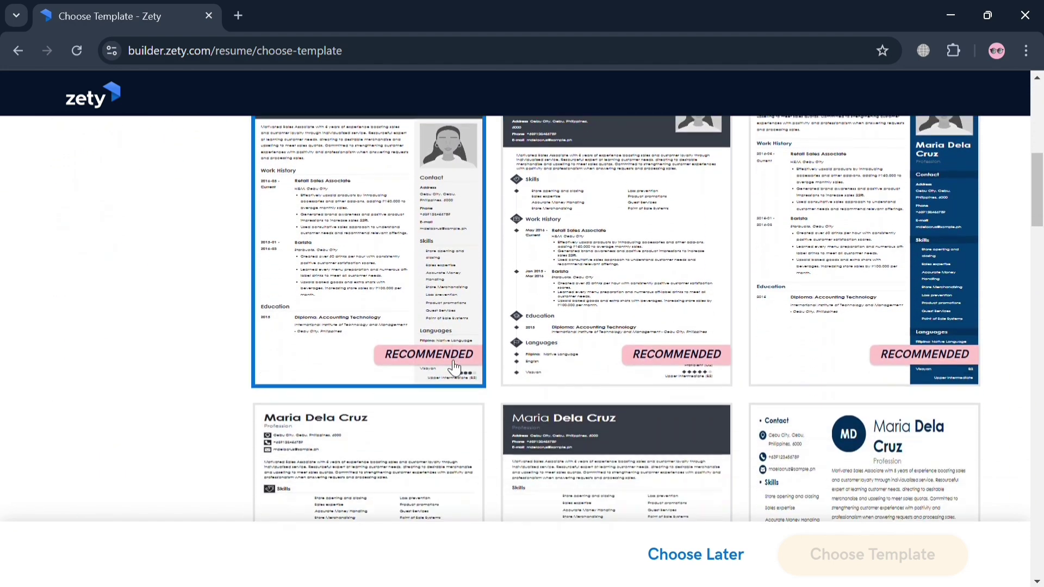
{"action": "scroll", "coordinate": [454, 368], "scroll_direction": "up", "scroll_amount": 8}
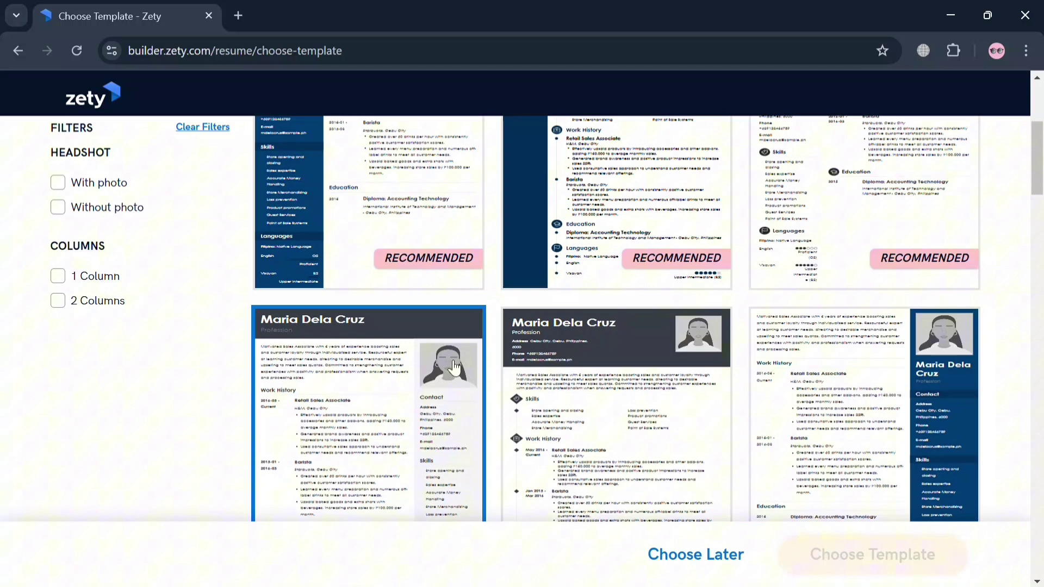
{"action": "scroll", "coordinate": [677, 306], "scroll_direction": "up", "scroll_amount": 3}
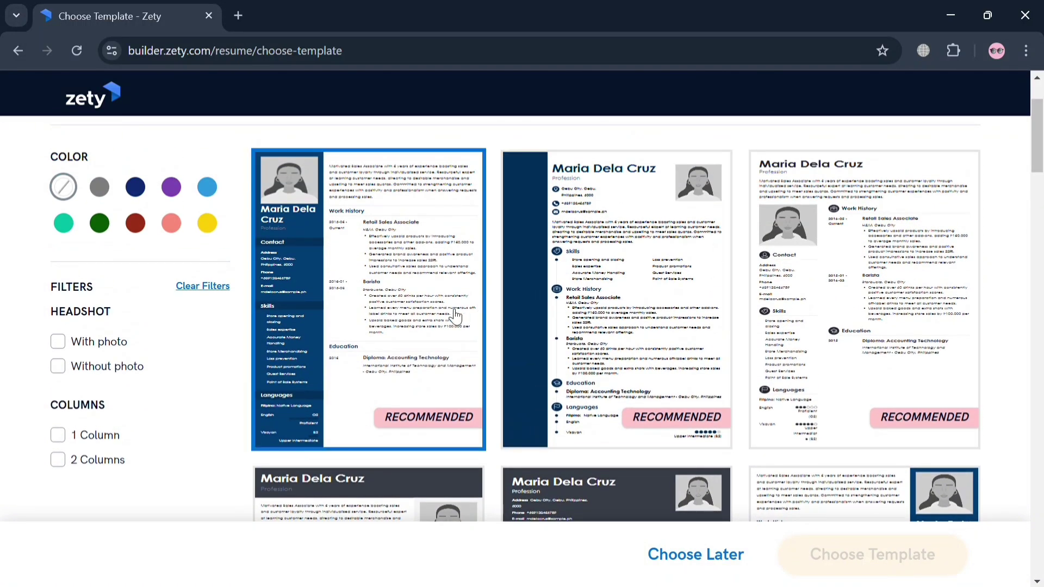
{"action": "left_click", "coordinate": [576, 311]}
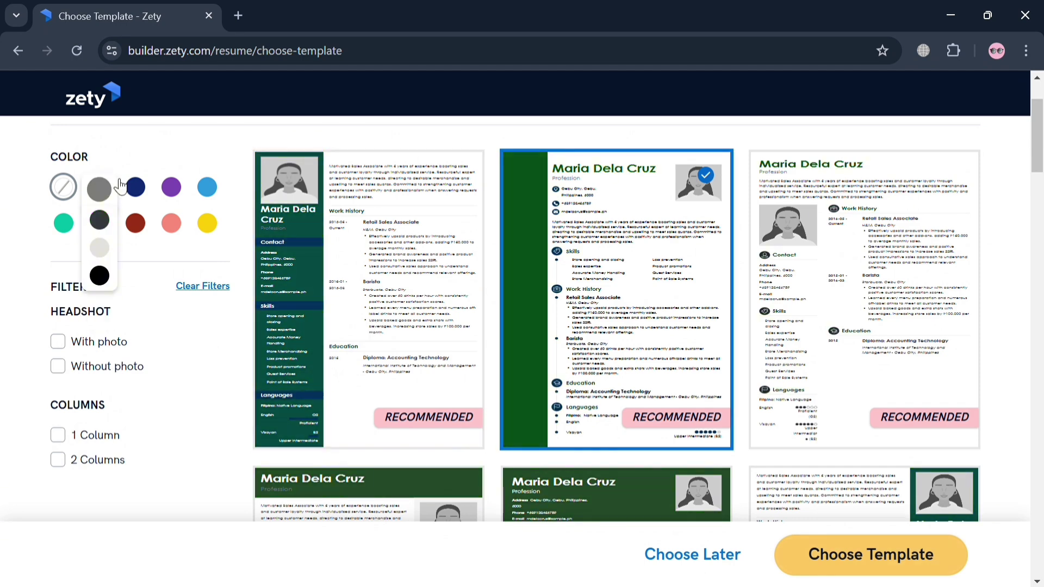
{"action": "mouse_move", "coordinate": [156, 216]}
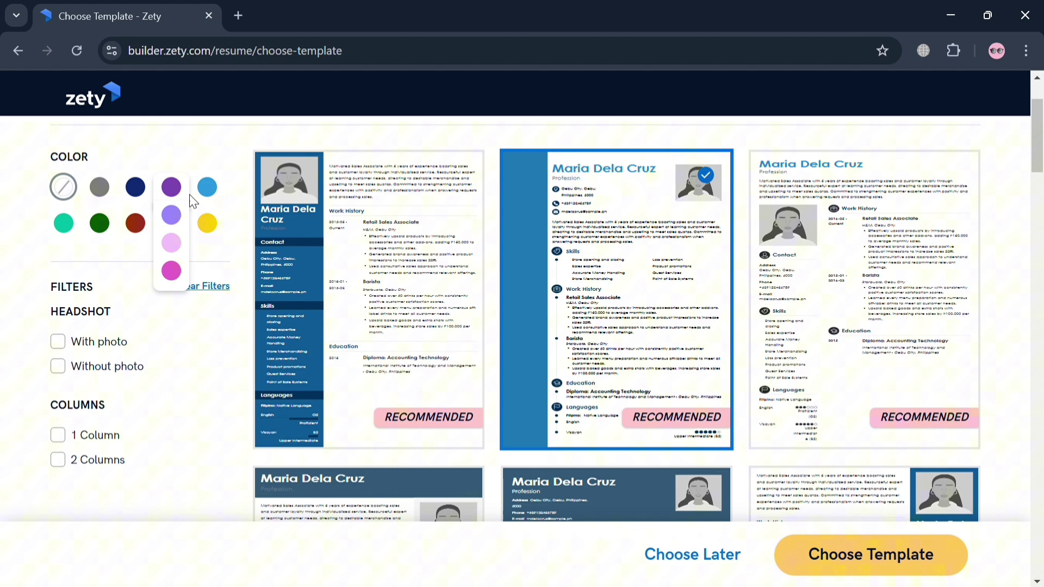
{"action": "left_click", "coordinate": [207, 187]}
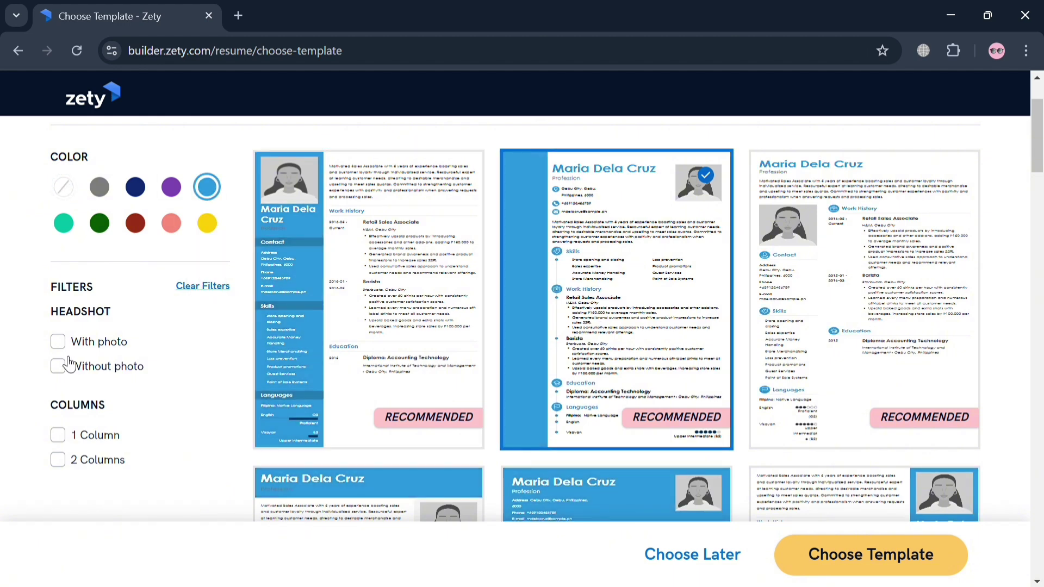
{"action": "left_click", "coordinate": [58, 343]}
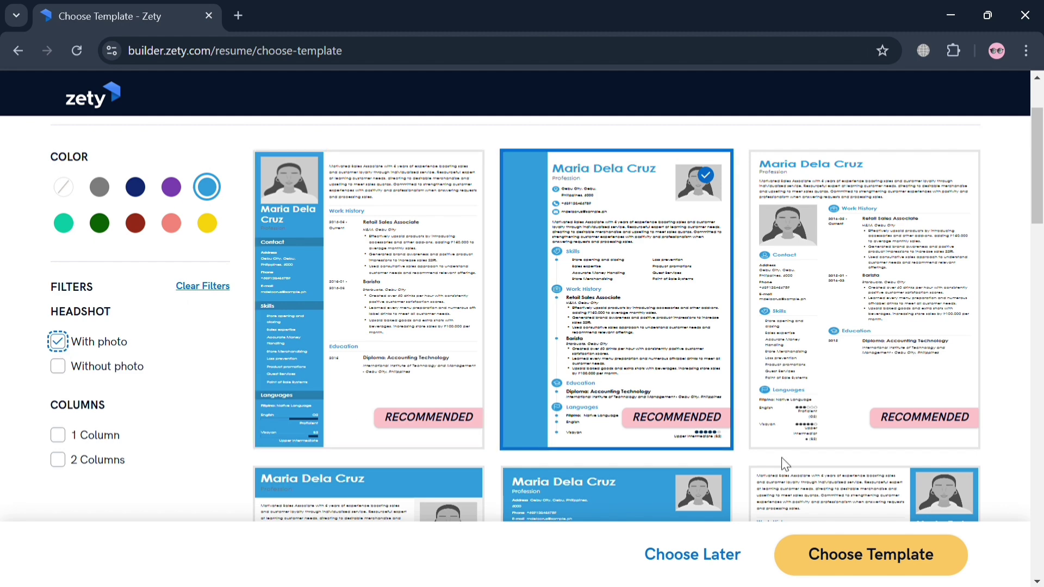
{"action": "left_click", "coordinate": [860, 568]}
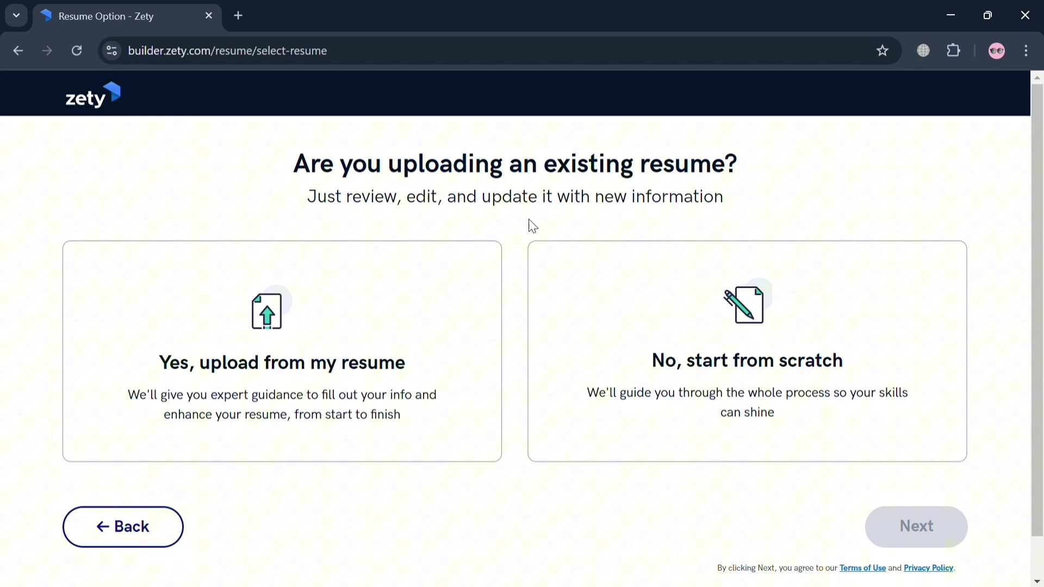
- Choose 'No, start from scratch' and continue to the Heading form
{"action": "left_click", "coordinate": [653, 394]}
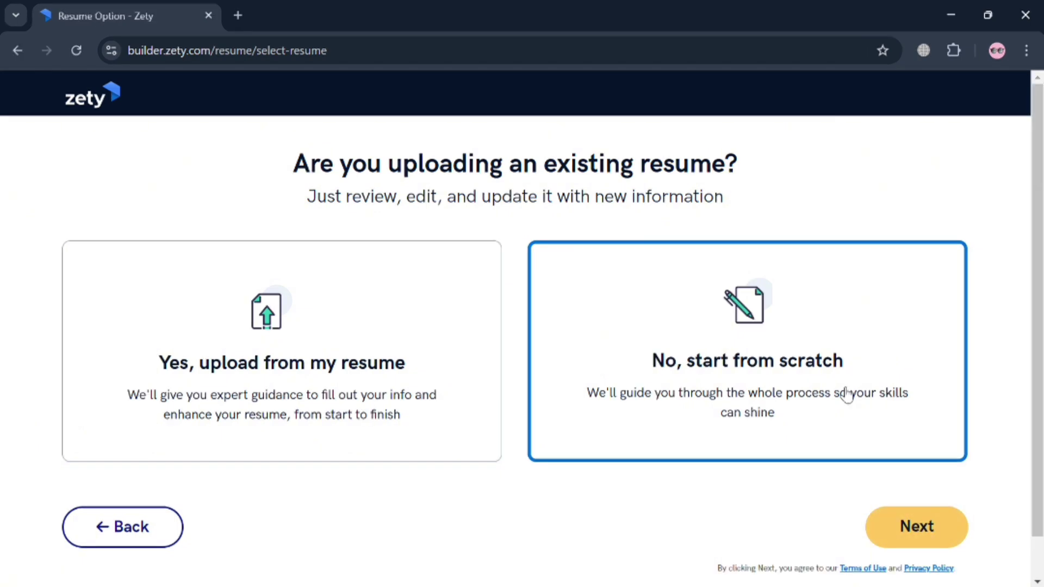
{"action": "left_click", "coordinate": [935, 526]}
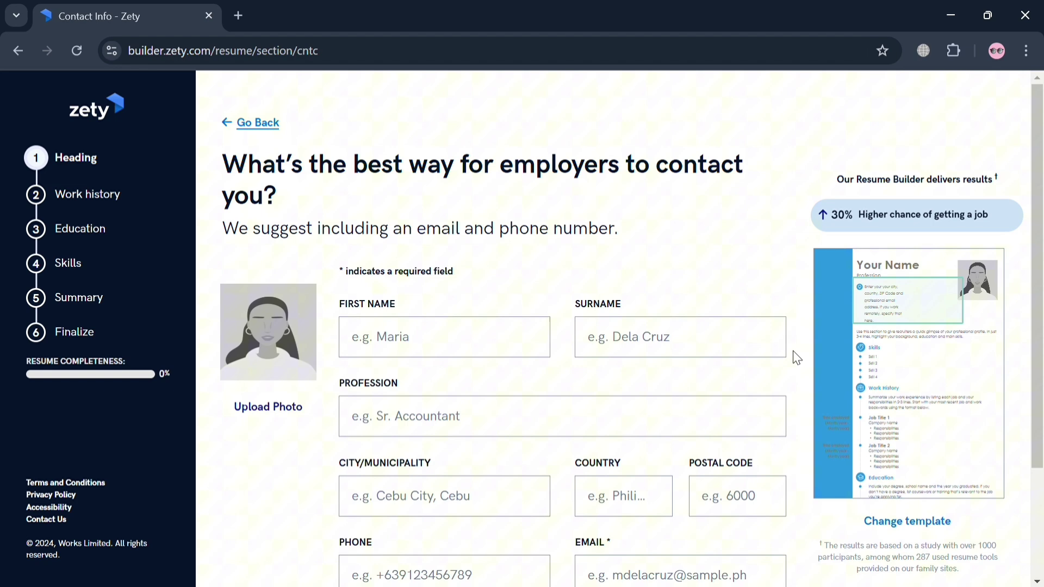
- Fill the name, location, phone and e-mail fields from saved browser details
{"action": "left_click", "coordinate": [474, 344]}
{"action": "left_click", "coordinate": [488, 372]}
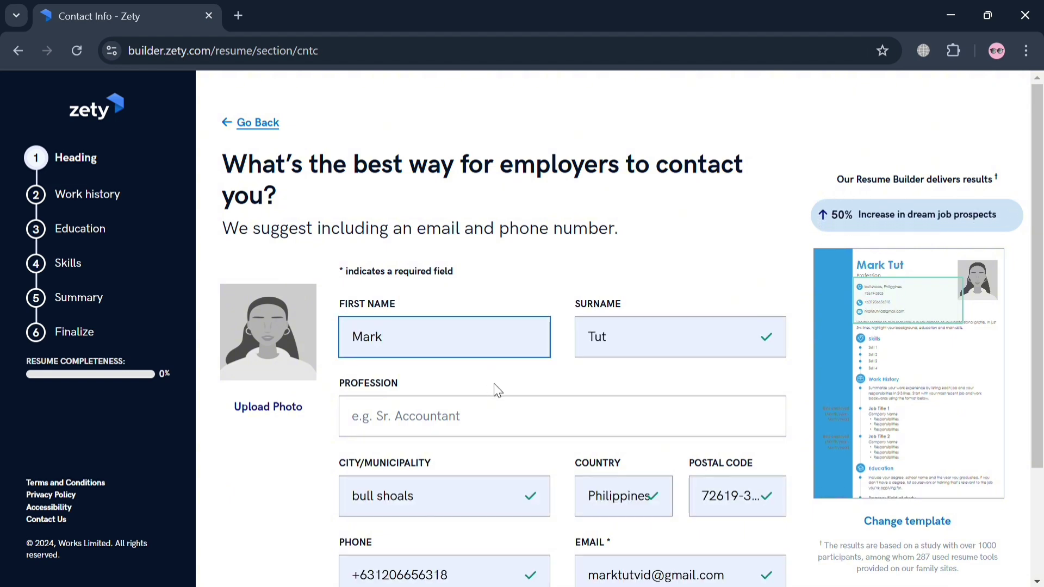
{"action": "scroll", "coordinate": [494, 384], "scroll_direction": "down", "scroll_amount": 2}
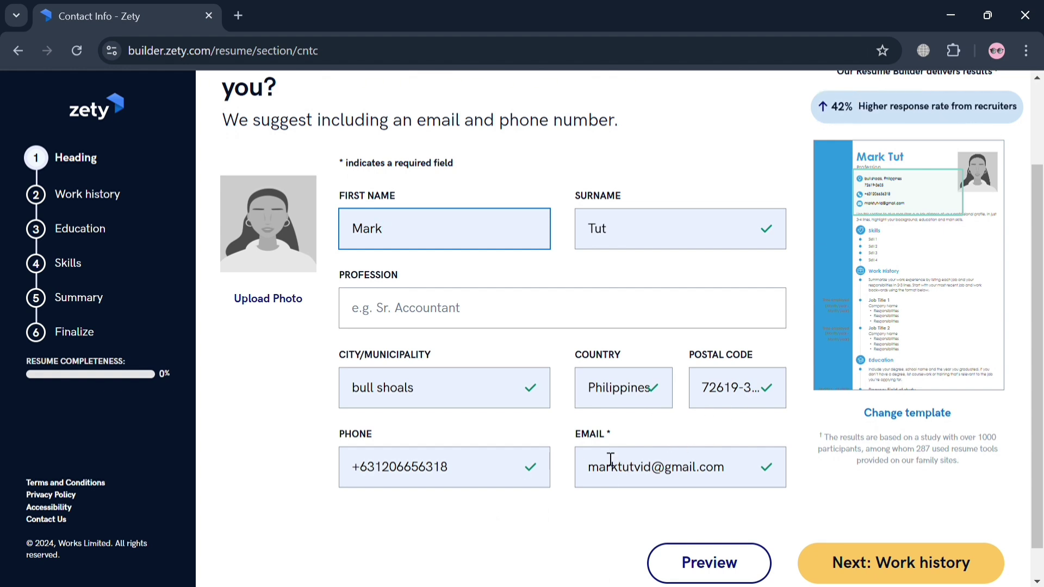
{"action": "scroll", "coordinate": [610, 462], "scroll_direction": "up", "scroll_amount": 2}
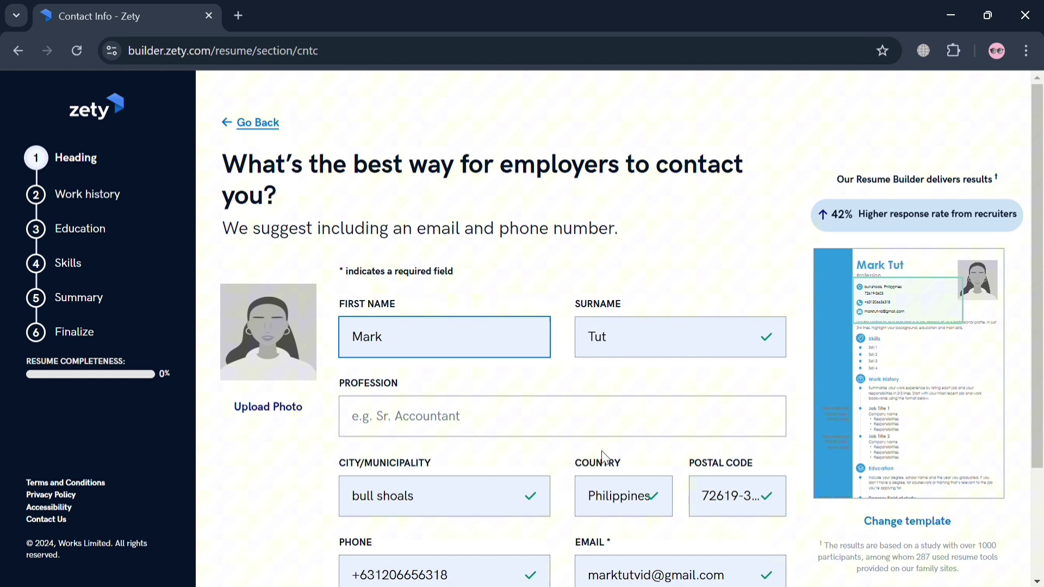
{"action": "scroll", "coordinate": [555, 336], "scroll_direction": "down", "scroll_amount": 1}
{"action": "scroll", "coordinate": [554, 337], "scroll_direction": "down", "scroll_amount": 2}
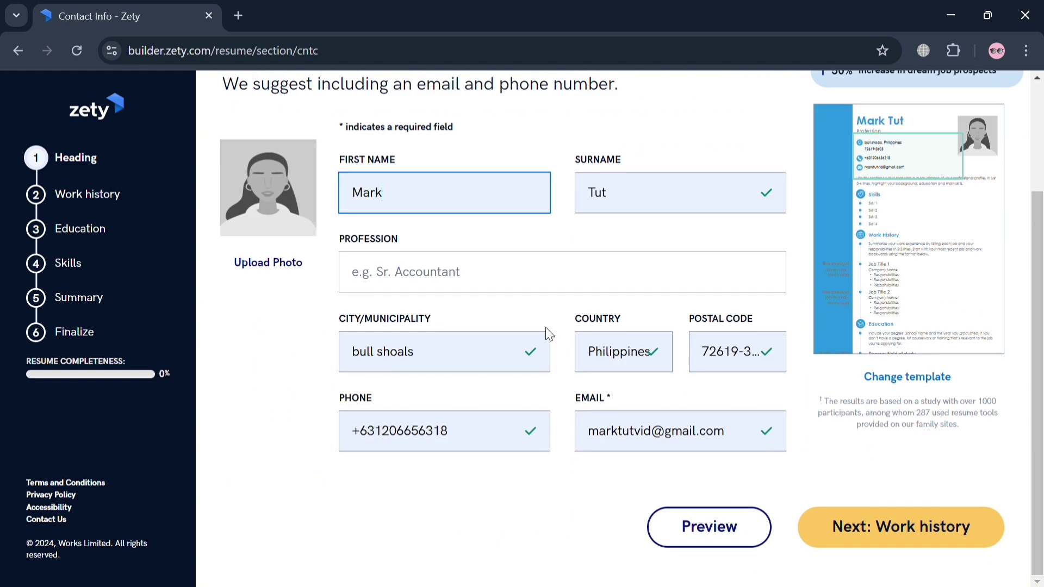
- Upload a photo file, crop it to head and shoulders, and save it
{"action": "left_click", "coordinate": [273, 266]}
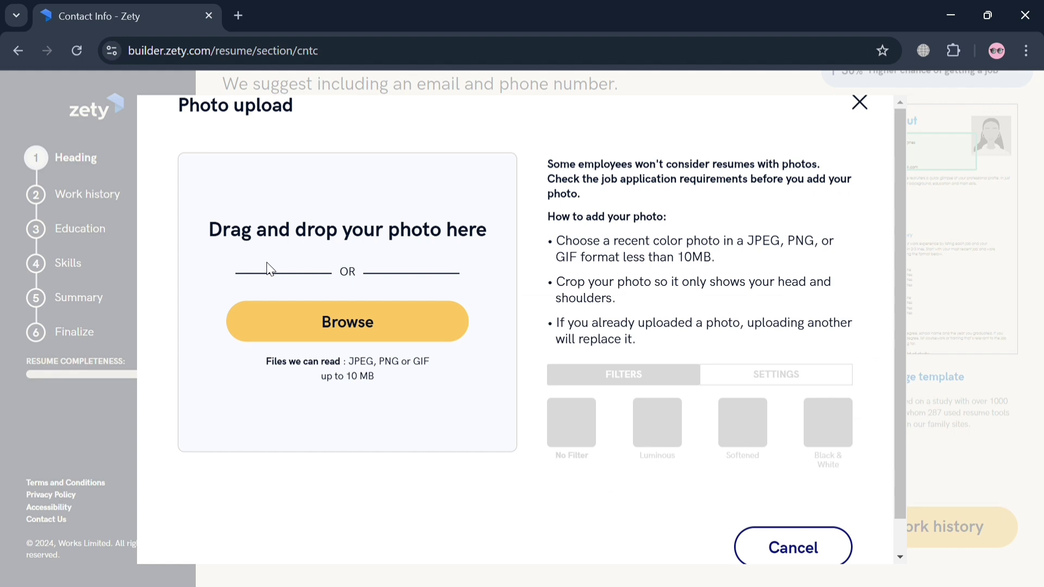
{"action": "left_click", "coordinate": [338, 325]}
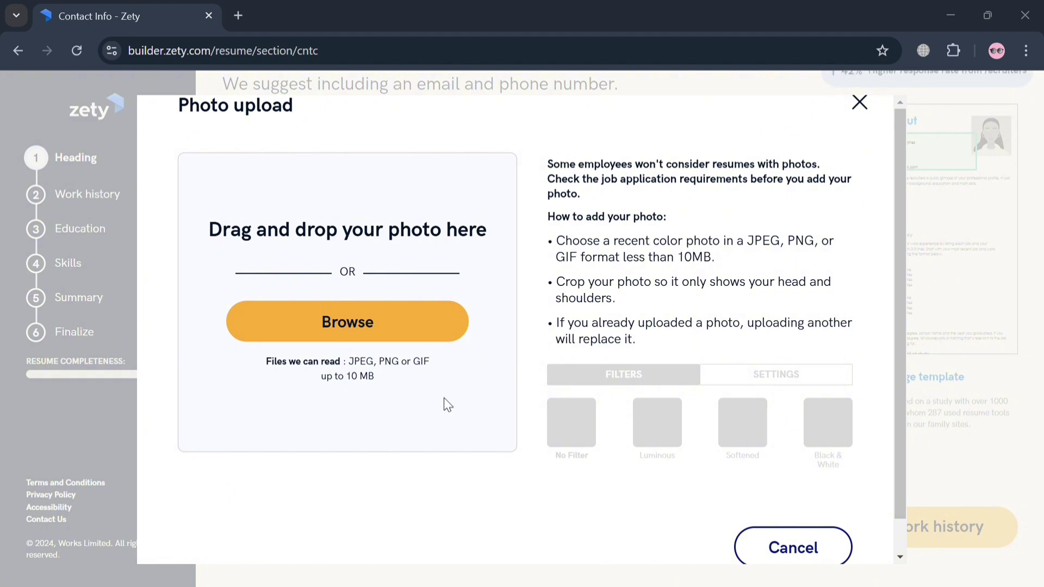
{"action": "left_click", "coordinate": [415, 323]}
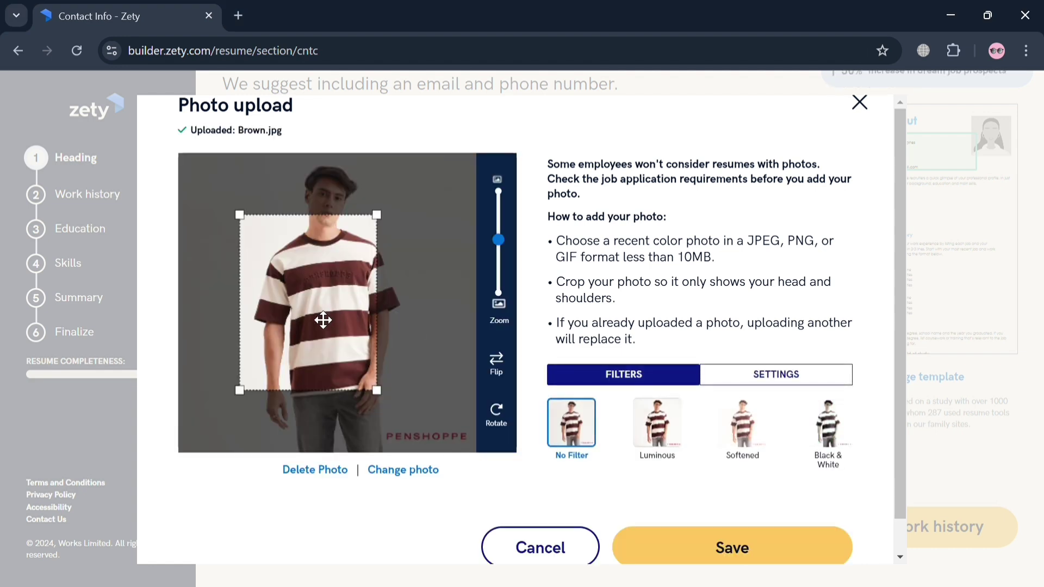
{"action": "left_click_drag", "start_coordinate": [325, 320], "coordinate": [336, 255]}
{"action": "scroll", "coordinate": [690, 500], "scroll_direction": "down", "scroll_amount": 1}
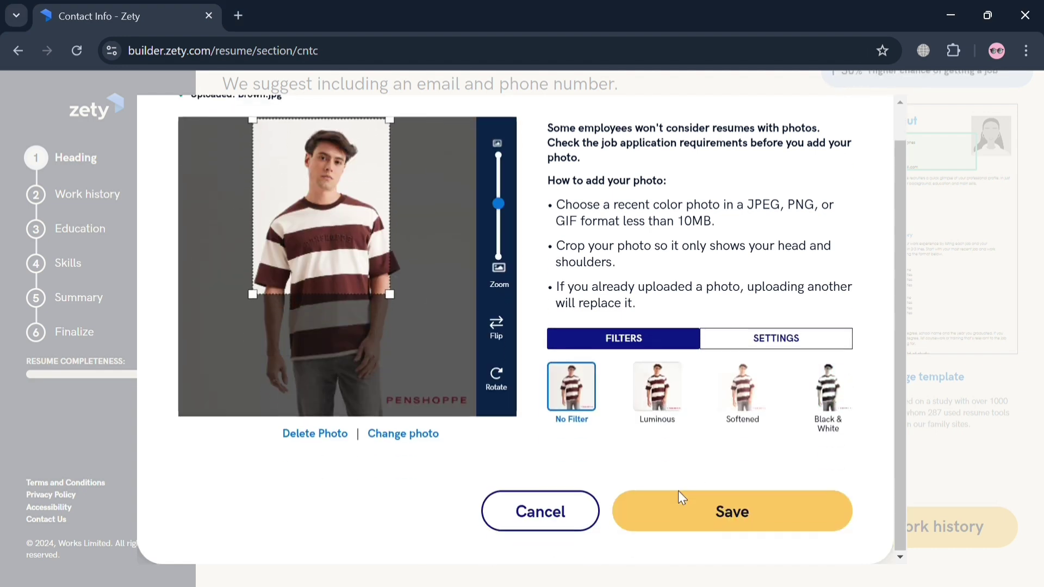
{"action": "left_click", "coordinate": [708, 521]}
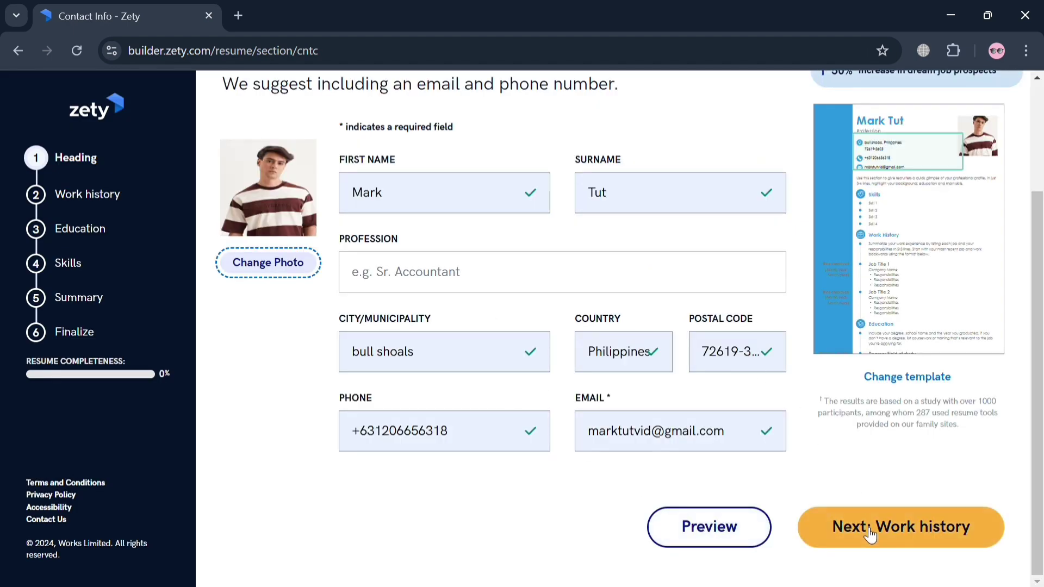
- Continue to Work history, marking the resume as for Job Seeking
{"action": "left_click", "coordinate": [859, 542]}
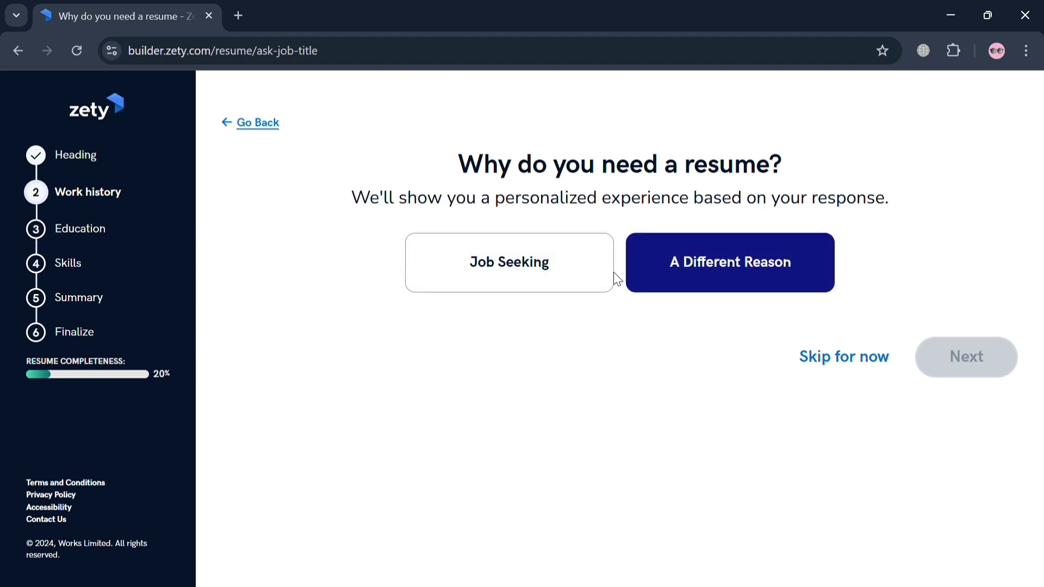
{"action": "left_click", "coordinate": [551, 278]}
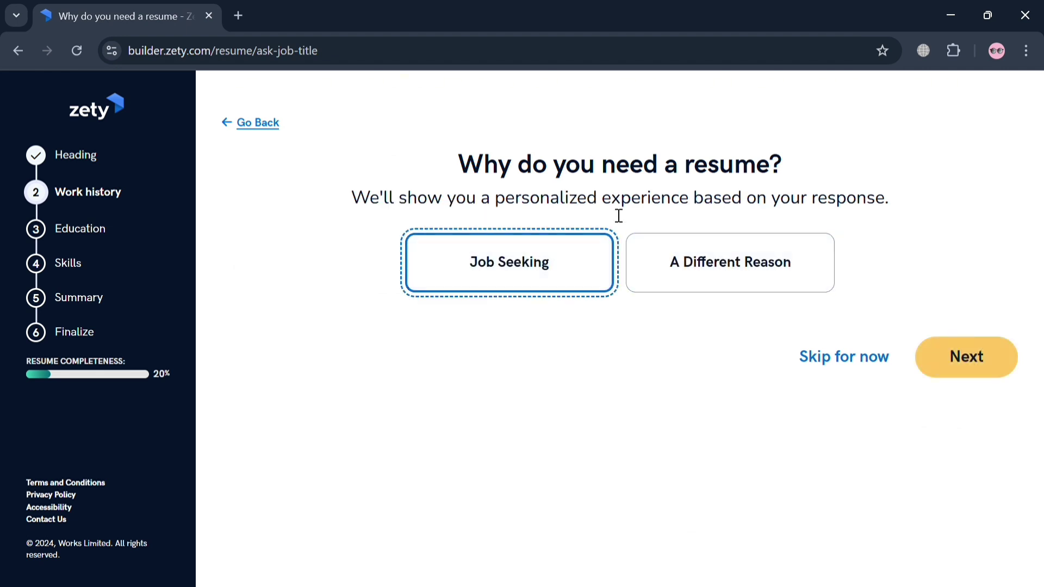
{"action": "left_click", "coordinate": [997, 354]}
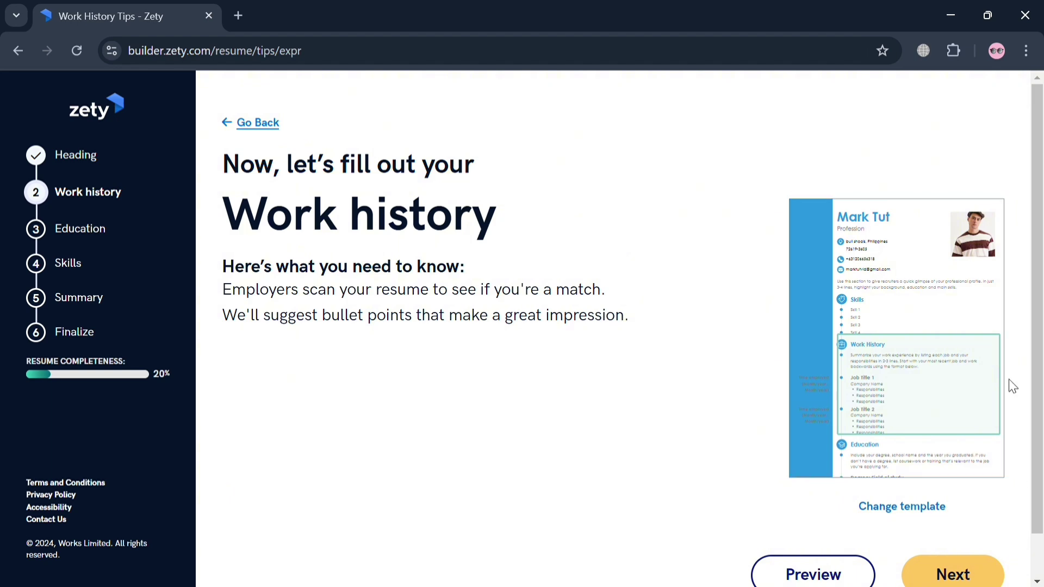
- Continue past the work history tips to the most-recent-job form
{"action": "scroll", "coordinate": [1001, 501], "scroll_direction": "down", "scroll_amount": 1}
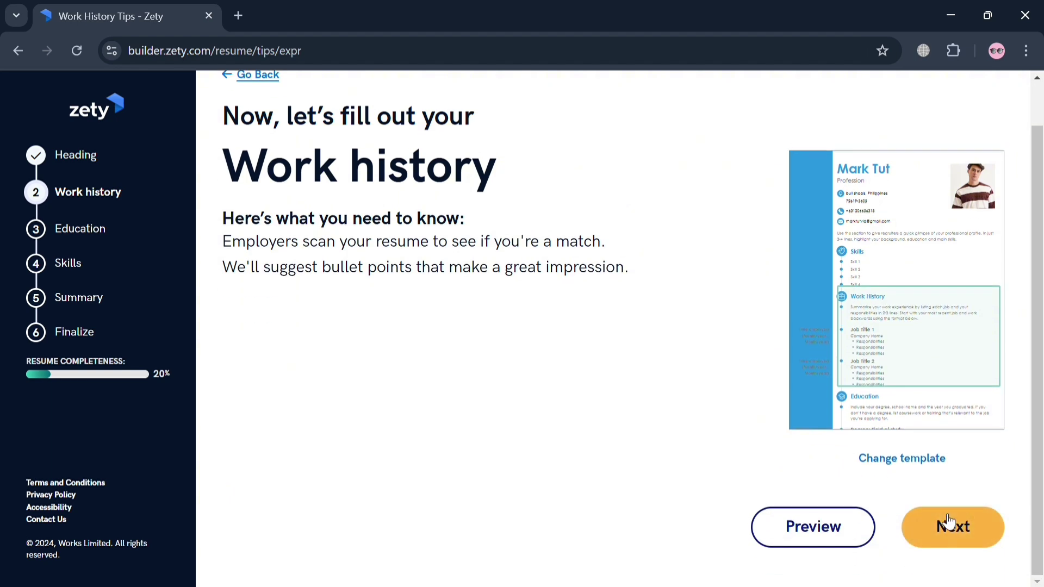
{"action": "left_click", "coordinate": [947, 524]}
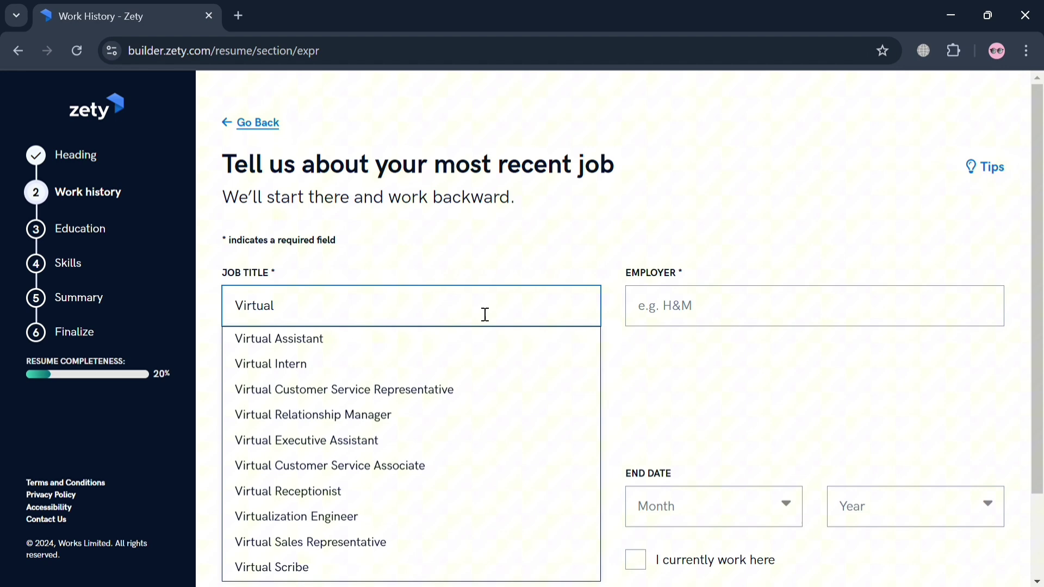
- Enter Virtual Assistant at YouTube, remote, March 2020 to February 2023, and submit
{"action": "left_click", "coordinate": [442, 341]}
{"action": "left_click", "coordinate": [793, 322]}
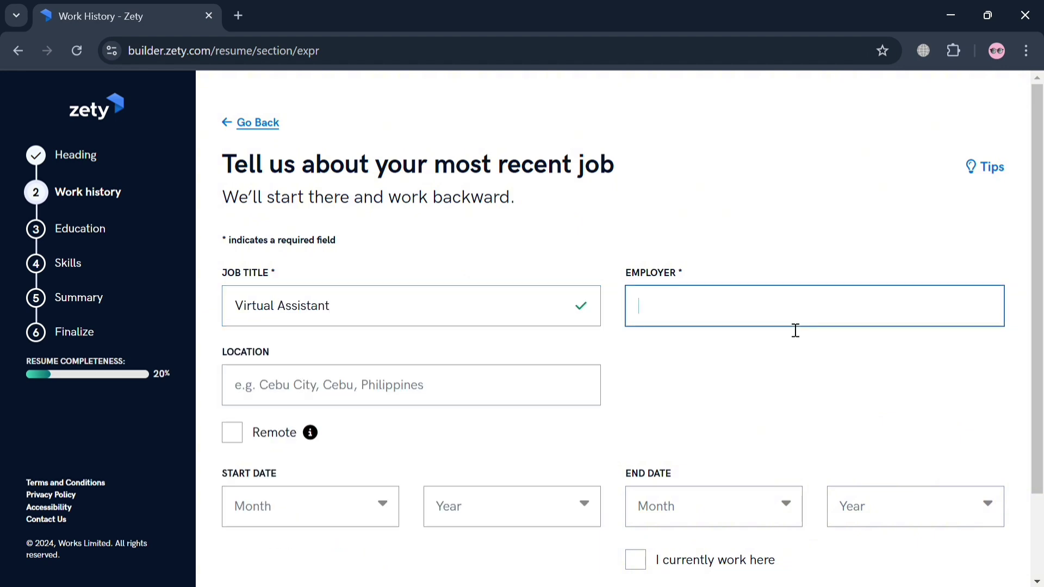
{"action": "type", "text": "Y"}
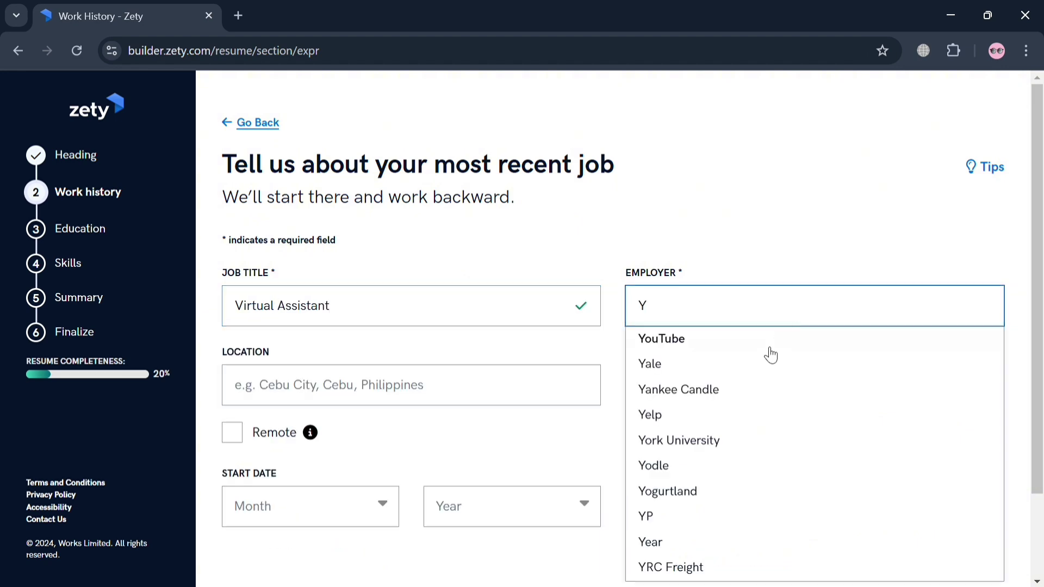
{"action": "left_click", "coordinate": [733, 338]}
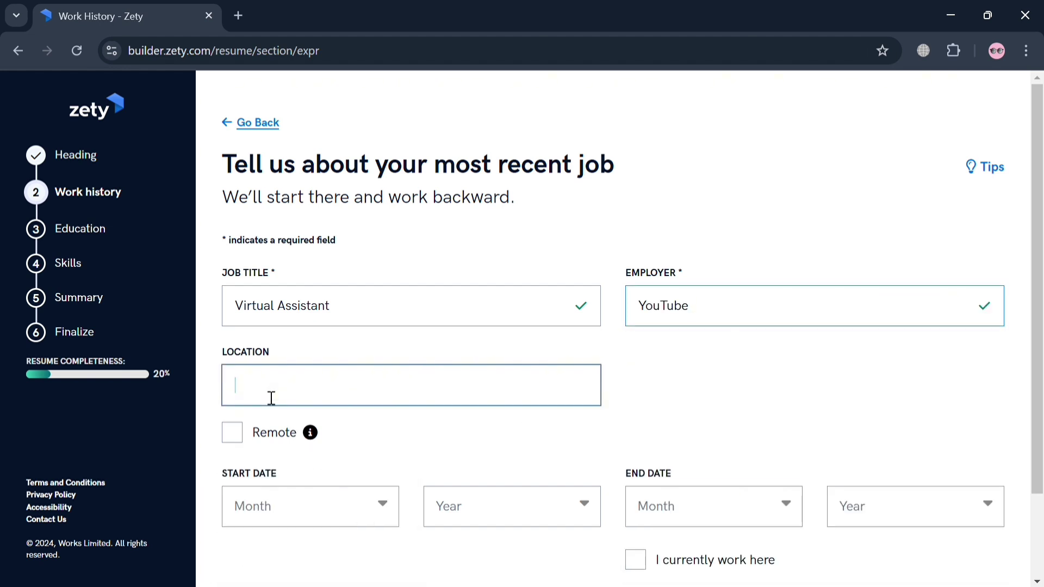
{"action": "type", "text": "Nags"}
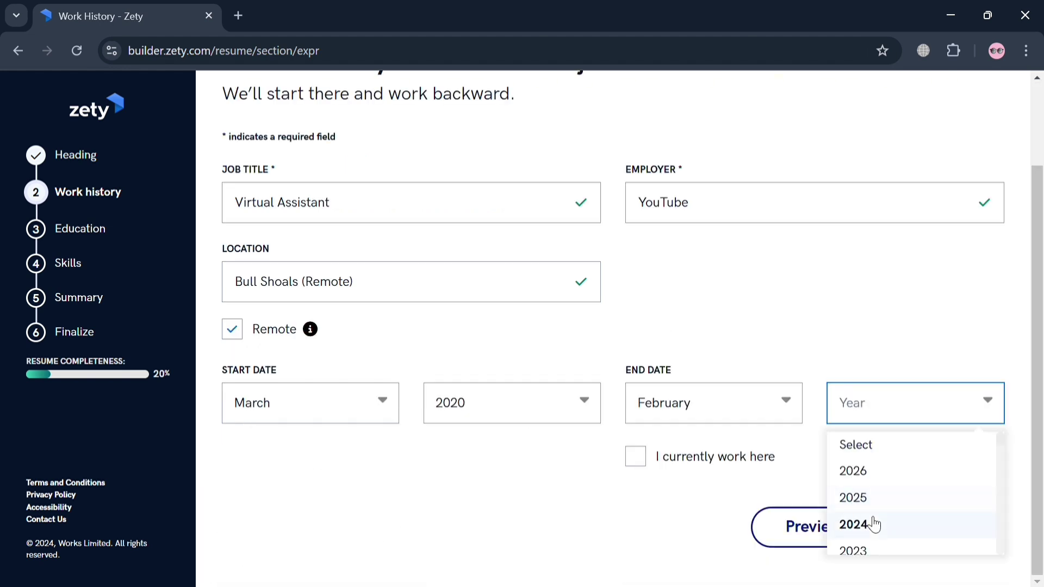
{"action": "scroll", "coordinate": [874, 525], "scroll_direction": "down", "scroll_amount": 2}
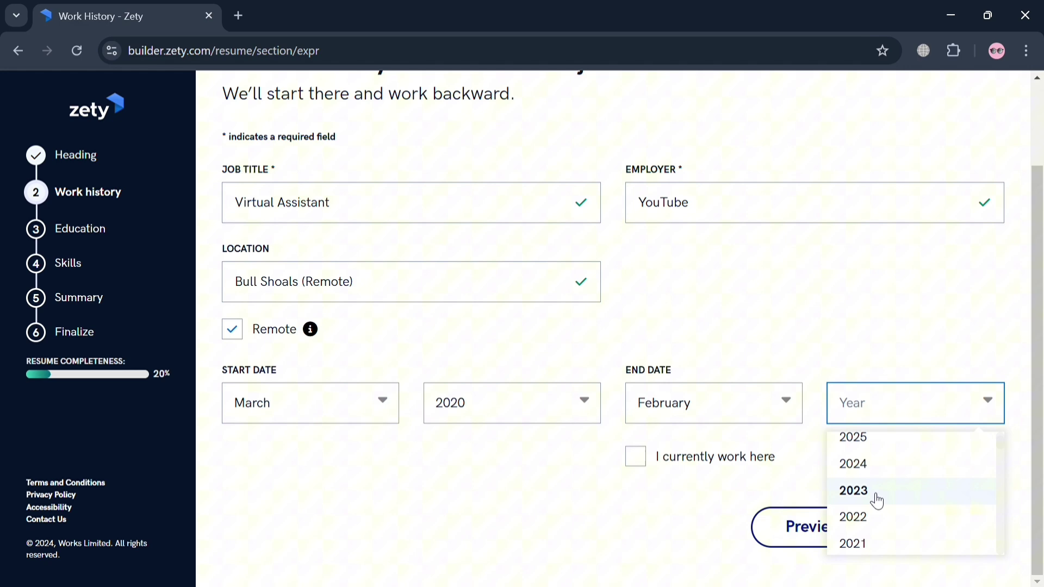
{"action": "left_click", "coordinate": [877, 501]}
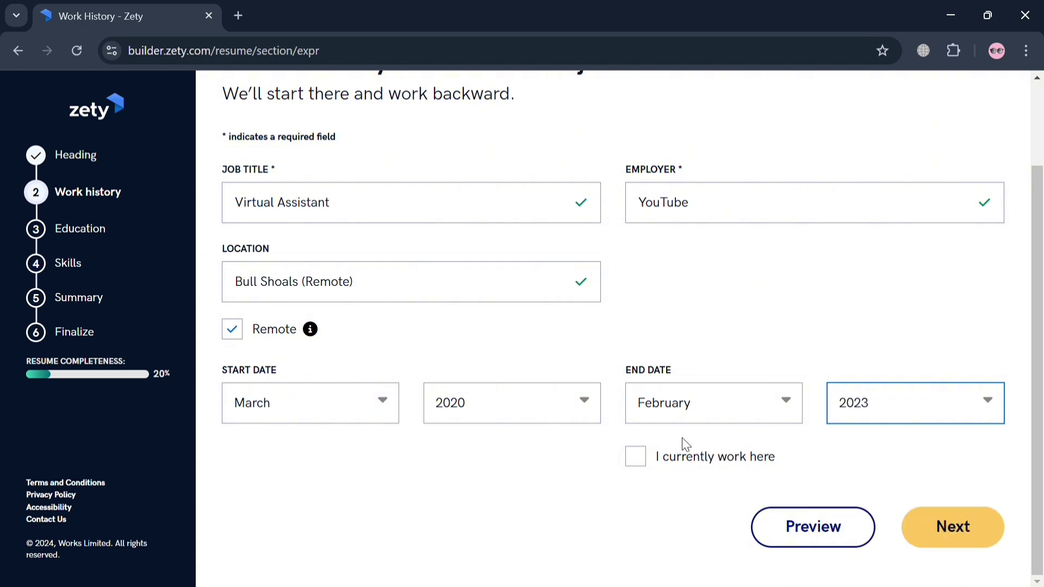
{"action": "left_click", "coordinate": [941, 527]}
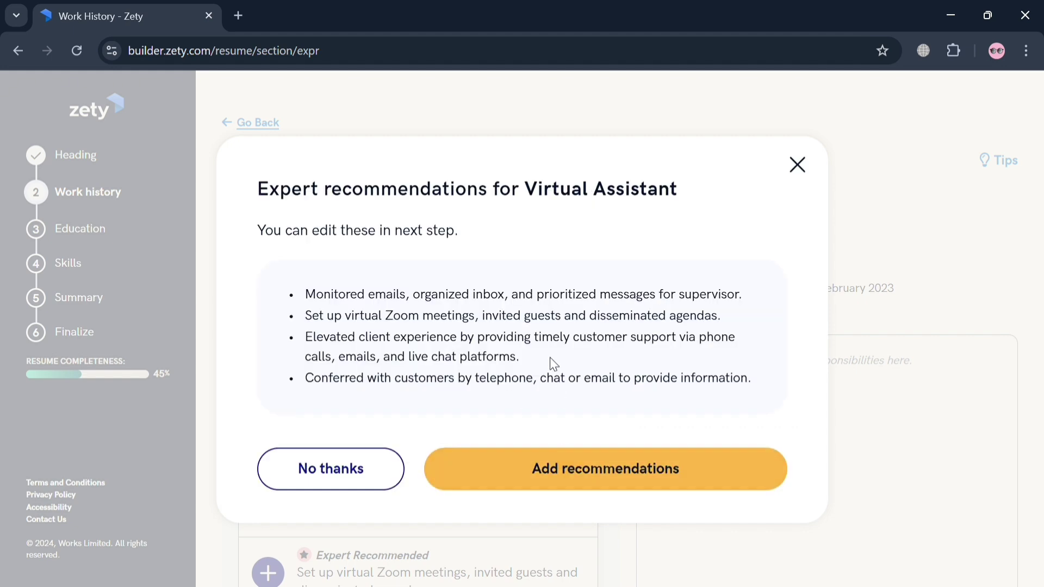
- Add the expert-recommended bullets and retype the fourth bullet's closing period
{"action": "left_click", "coordinate": [604, 484]}
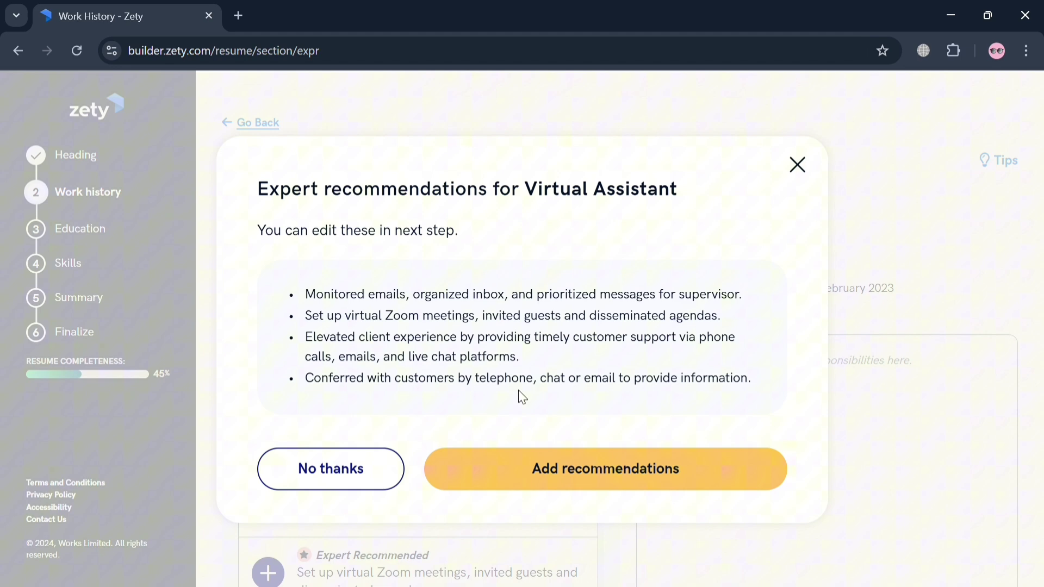
{"action": "left_click", "coordinate": [648, 469]}
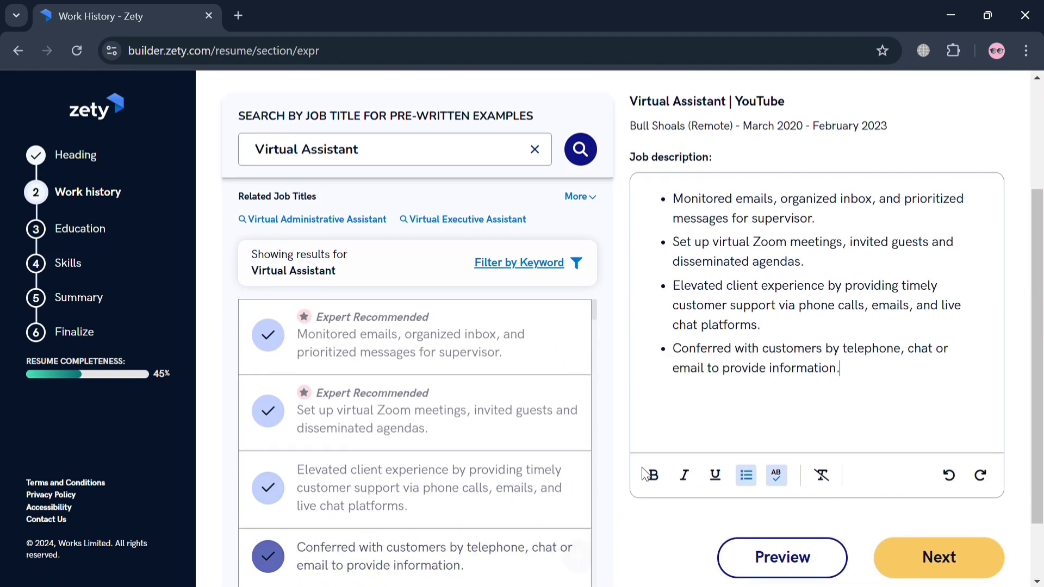
{"action": "scroll", "coordinate": [542, 452], "scroll_direction": "down", "scroll_amount": 5}
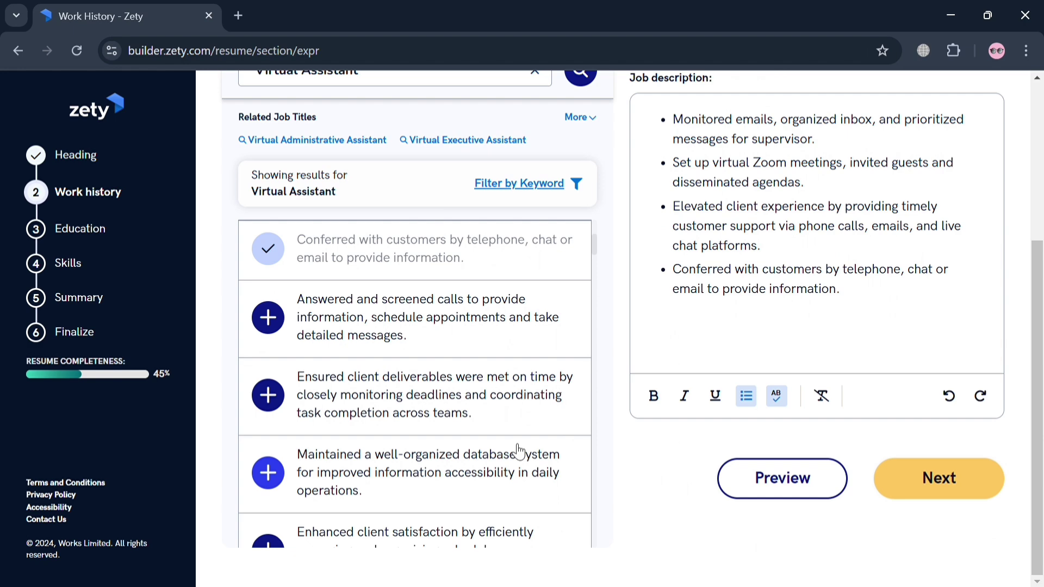
{"action": "scroll", "coordinate": [746, 205], "scroll_direction": "up", "scroll_amount": 1}
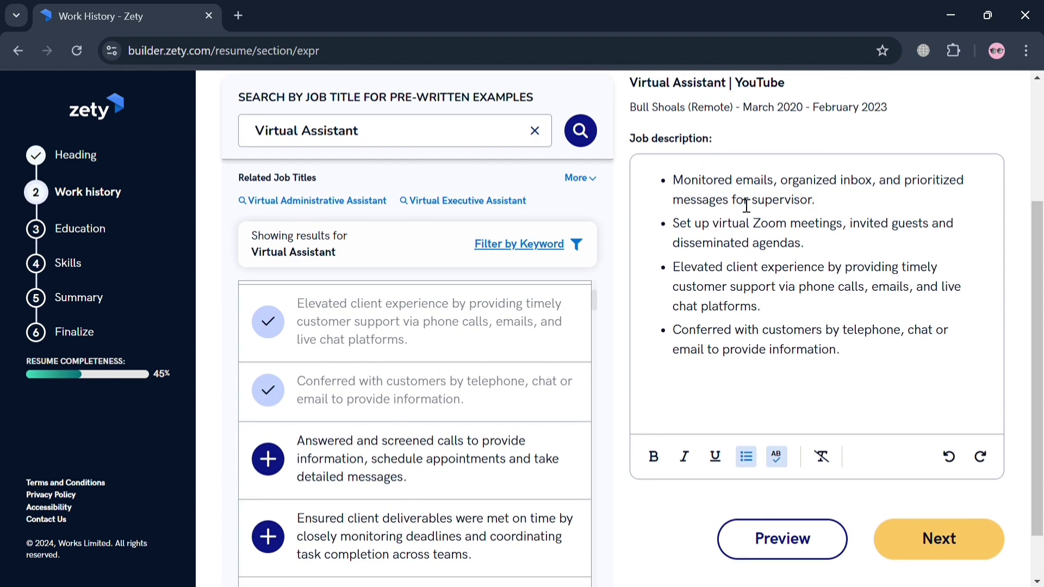
{"action": "left_click", "coordinate": [856, 361]}
{"action": "key", "text": "BackSpace"}
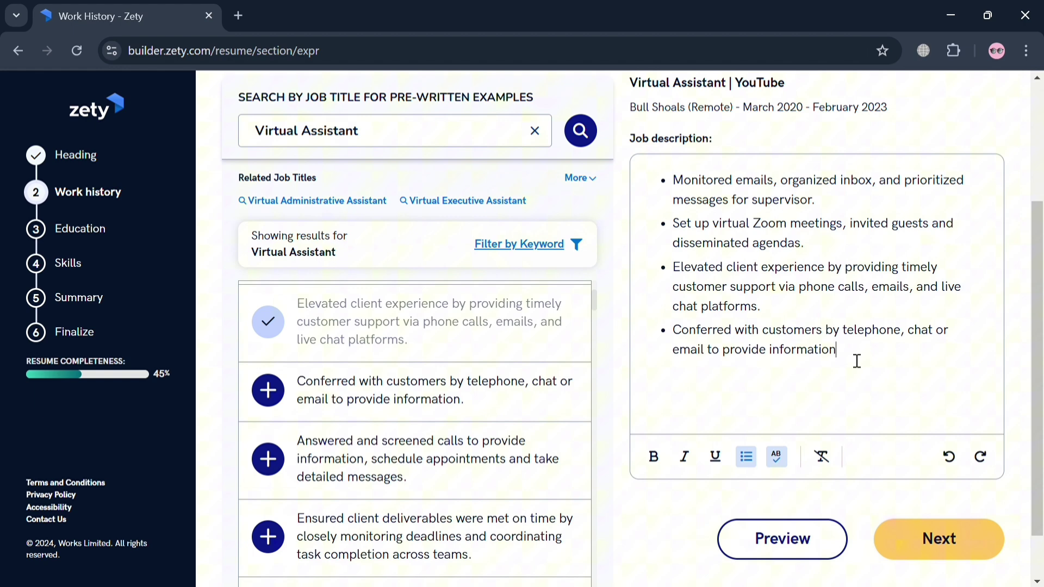
{"action": "type", "text": "."}
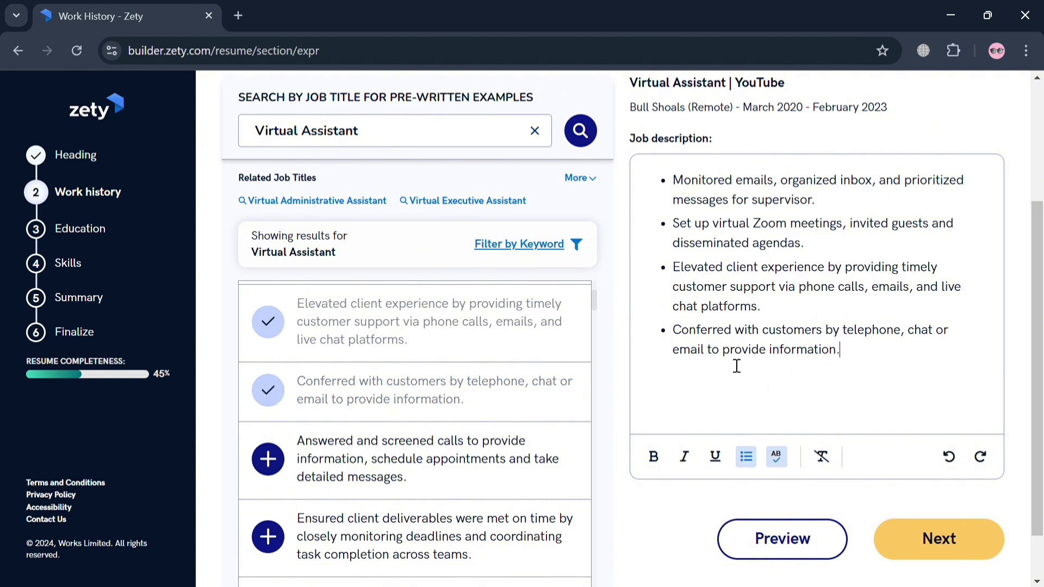
- Expand and collapse More related titles, then add the 'Ensured client deliverables…' example
{"action": "scroll", "coordinate": [412, 463], "scroll_direction": "up", "scroll_amount": 6}
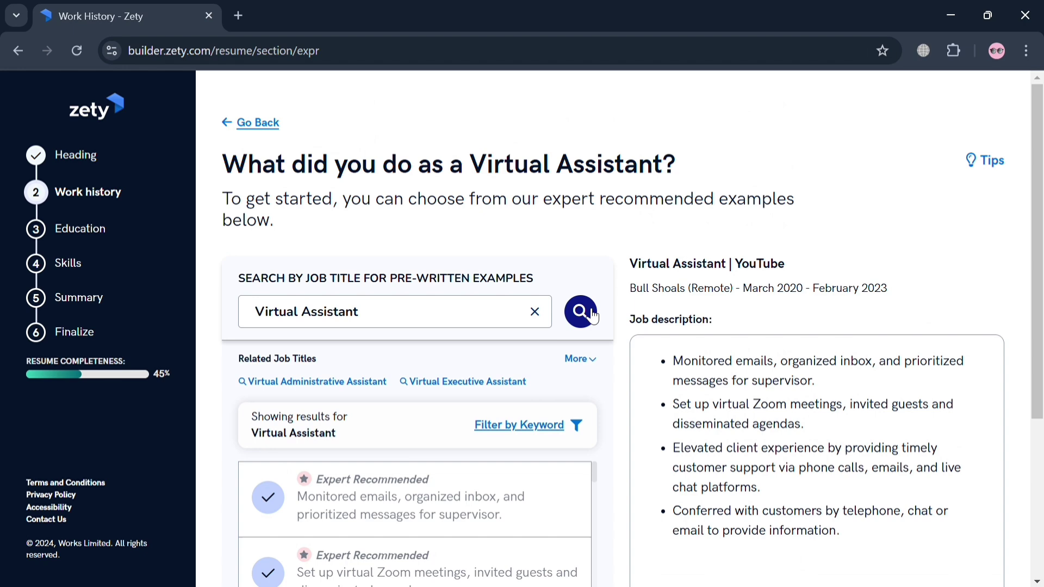
{"action": "scroll", "coordinate": [363, 458], "scroll_direction": "down", "scroll_amount": 6}
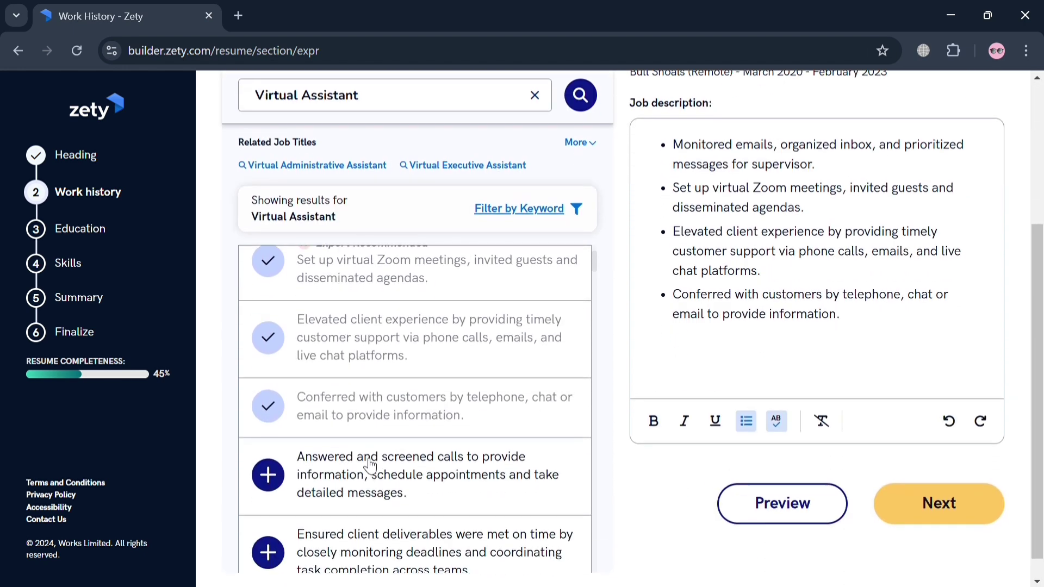
{"action": "scroll", "coordinate": [370, 465], "scroll_direction": "down", "scroll_amount": 2}
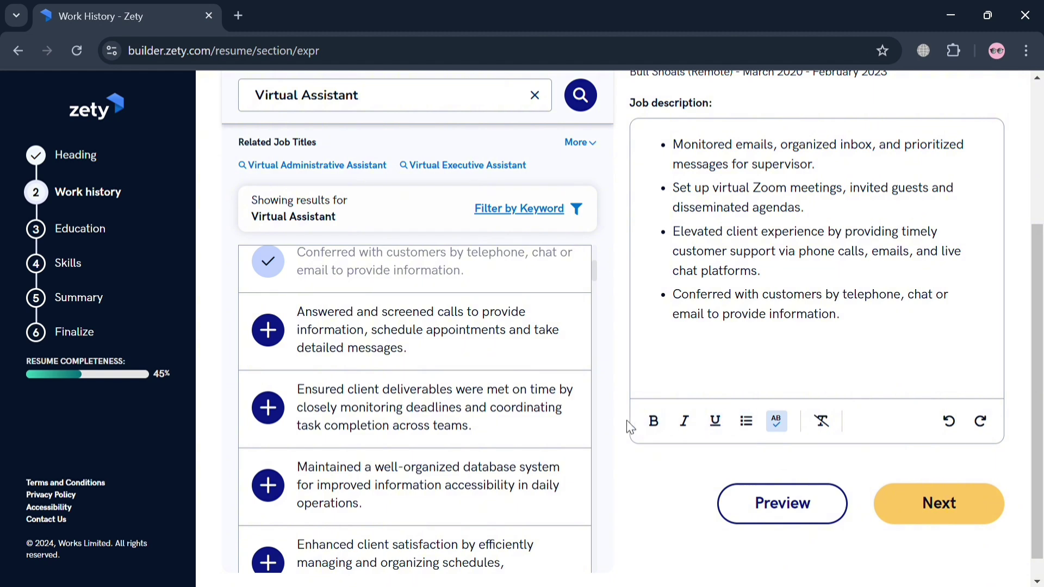
{"action": "scroll", "coordinate": [550, 361], "scroll_direction": "up", "scroll_amount": 5}
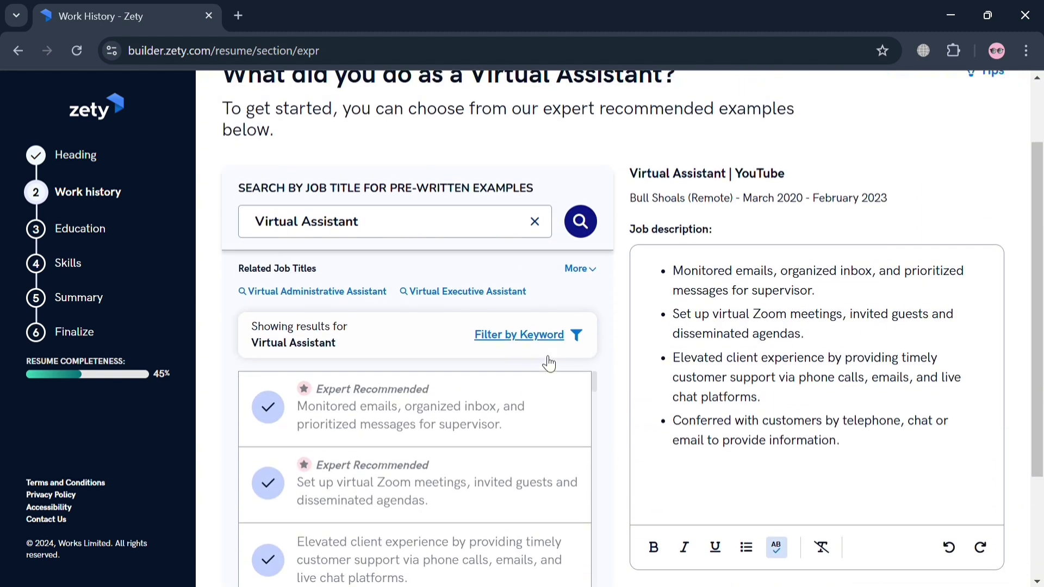
{"action": "left_click", "coordinate": [593, 270]}
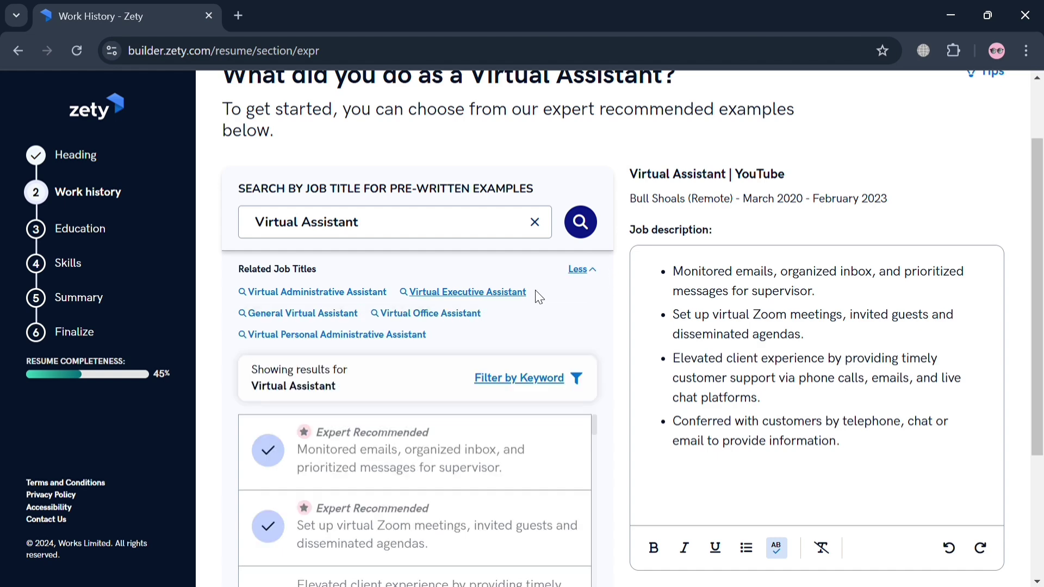
{"action": "left_click", "coordinate": [591, 273]}
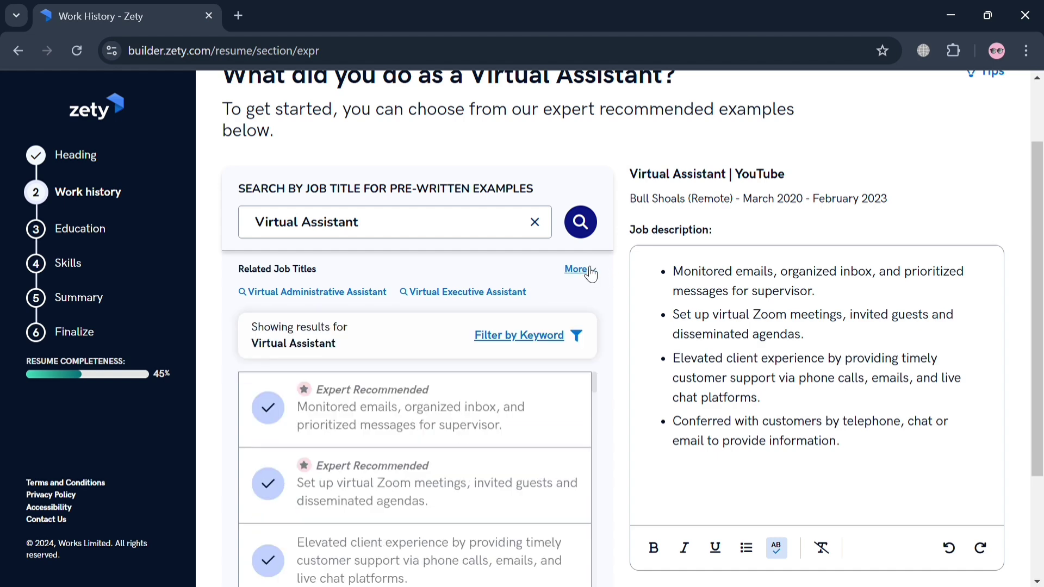
{"action": "scroll", "coordinate": [478, 434], "scroll_direction": "down", "scroll_amount": 5}
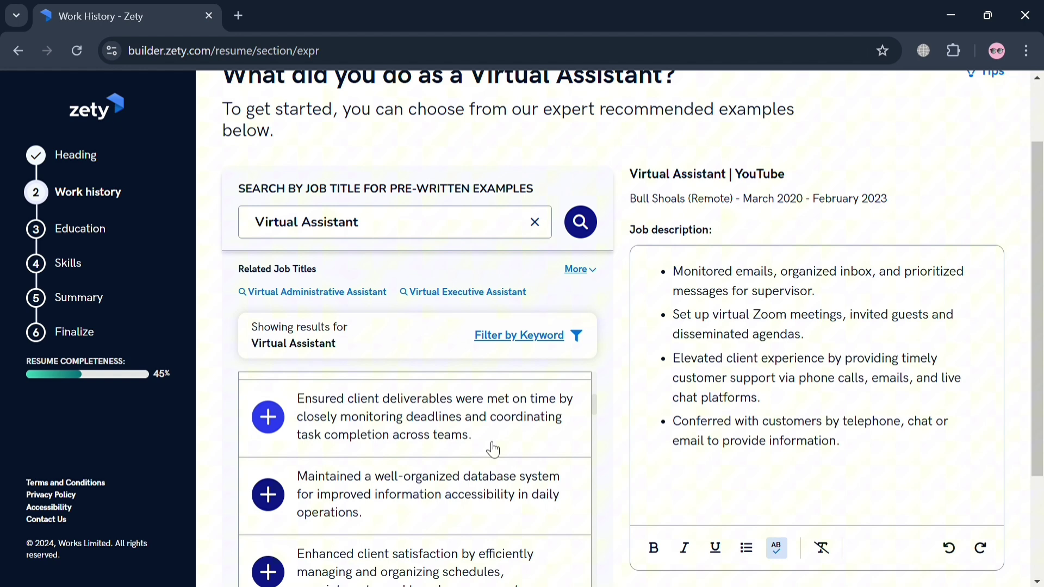
{"action": "left_click", "coordinate": [494, 450]}
{"action": "scroll", "coordinate": [694, 483], "scroll_direction": "down", "scroll_amount": 3}
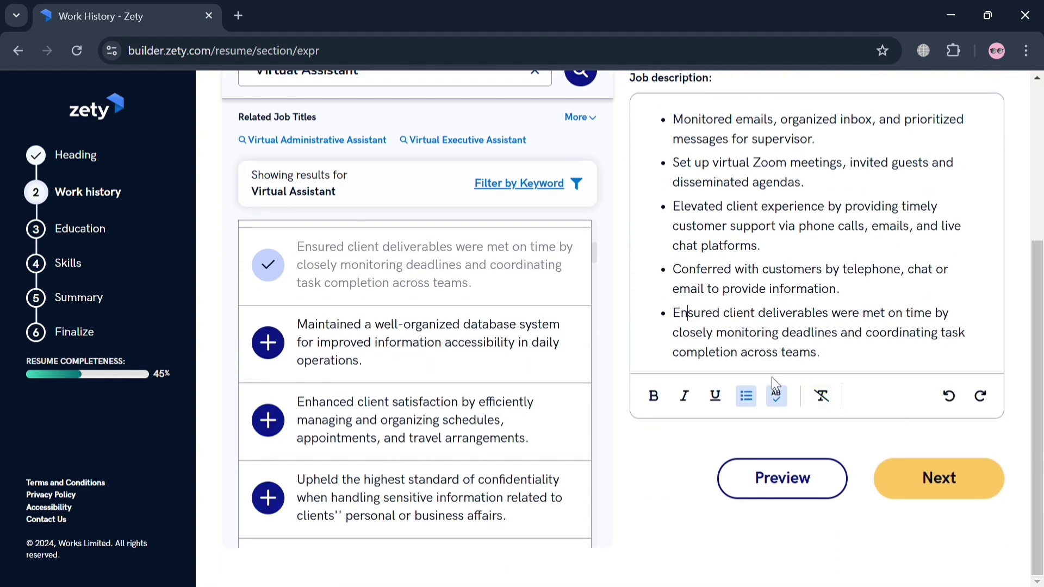
- Save the Virtual Assistant, YouTube job description, review it, and return to the work history summary
{"action": "left_click", "coordinate": [974, 491]}
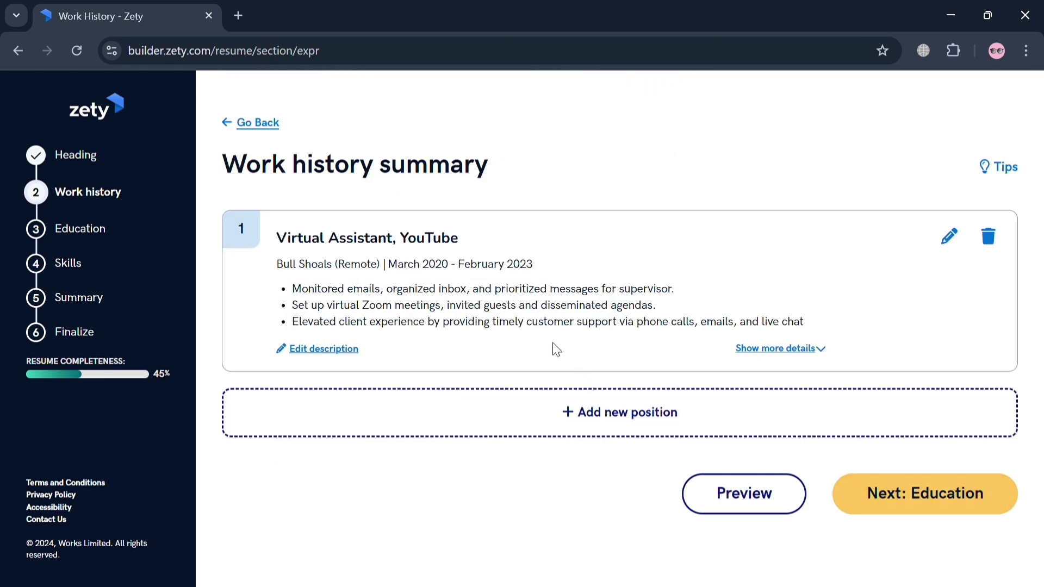
{"action": "left_click", "coordinate": [827, 313]}
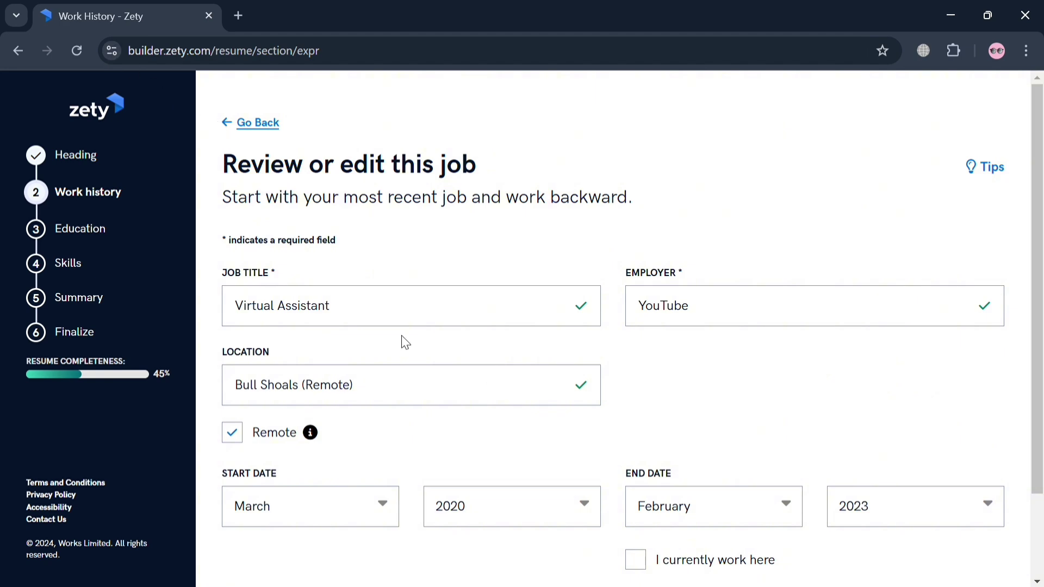
{"action": "left_click", "coordinate": [234, 125]}
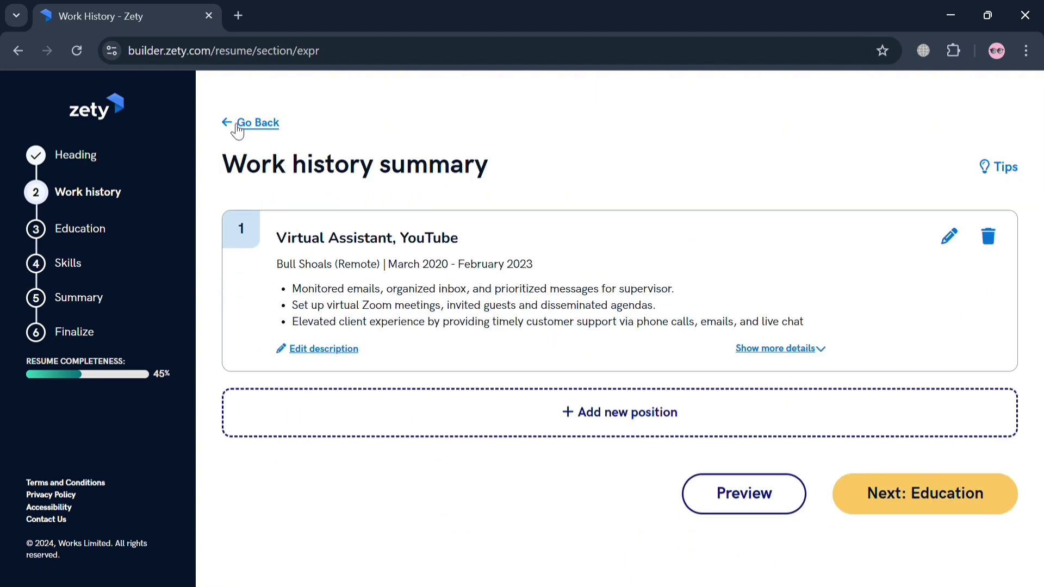
- Advance to the Education section and pick Bachelors as the education level
{"action": "left_click", "coordinate": [912, 510]}
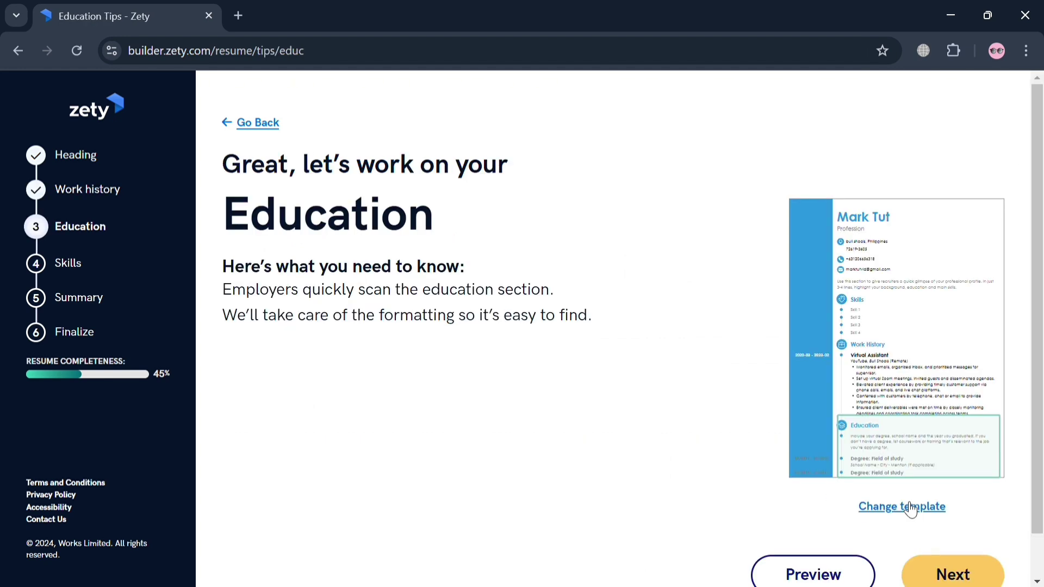
{"action": "scroll", "coordinate": [684, 401], "scroll_direction": "down", "scroll_amount": 1}
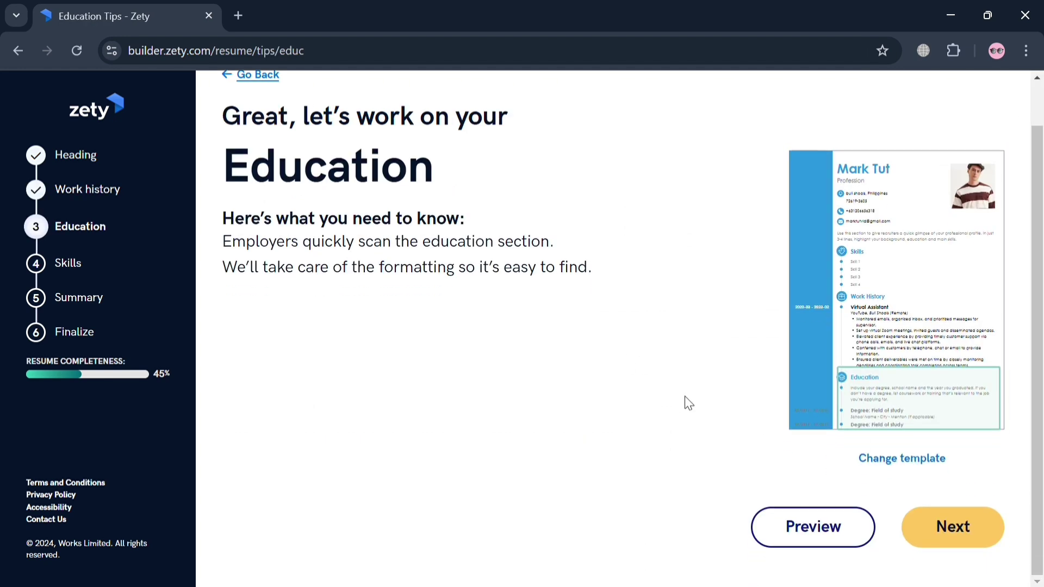
{"action": "left_click", "coordinate": [934, 521]}
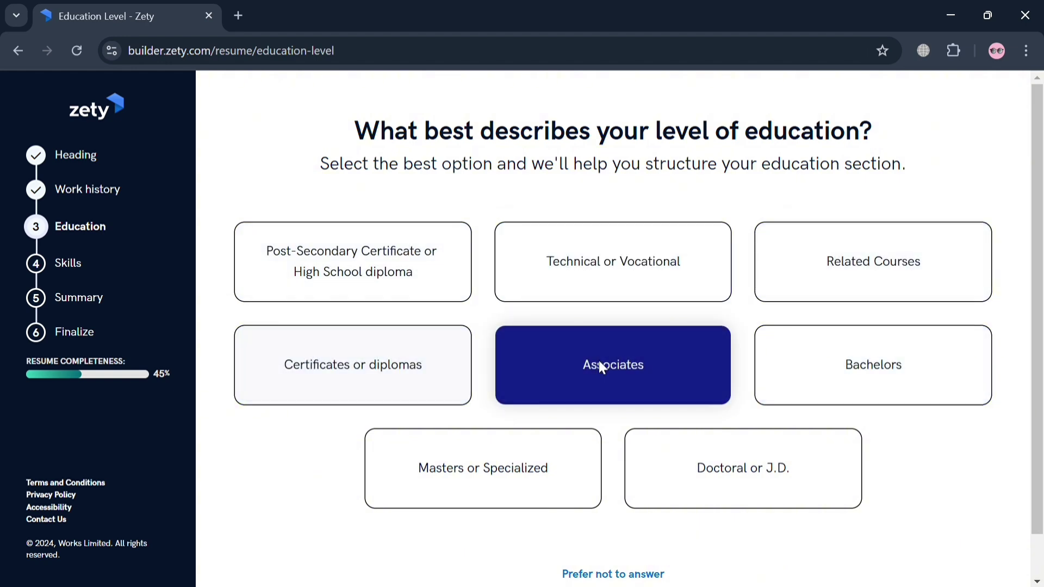
{"action": "left_click", "coordinate": [890, 353]}
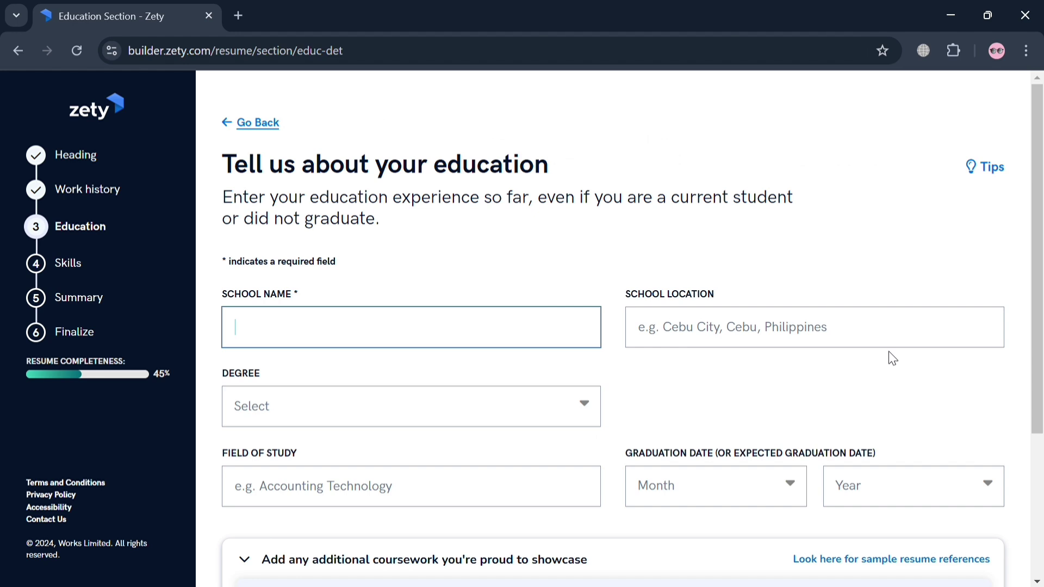
{"action": "scroll", "coordinate": [890, 353], "scroll_direction": "down", "scroll_amount": 1}
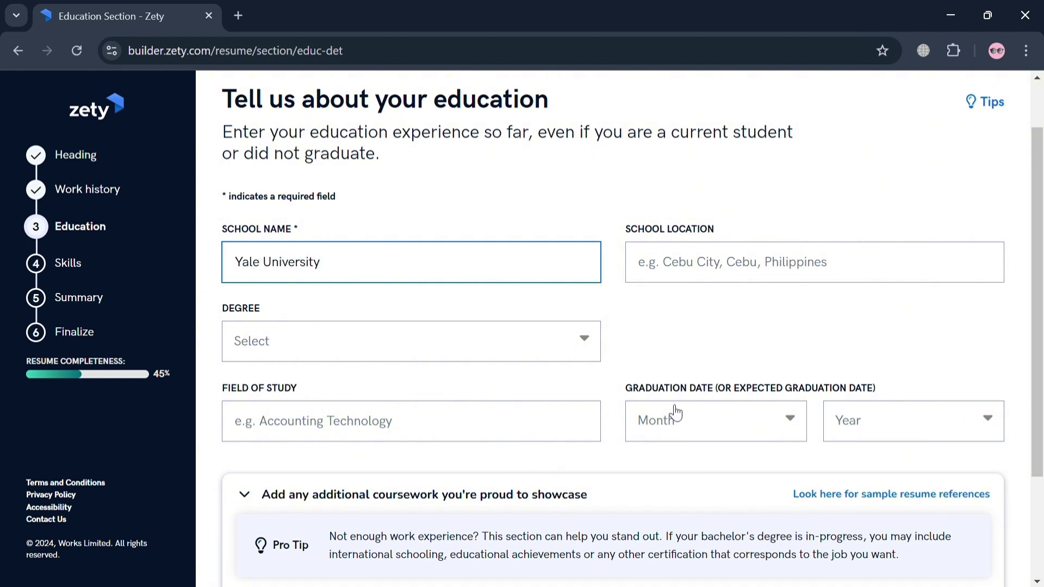
- Enter Yale University, New York as the school with a Bachelor of Science degree
{"action": "left_click", "coordinate": [769, 284]}
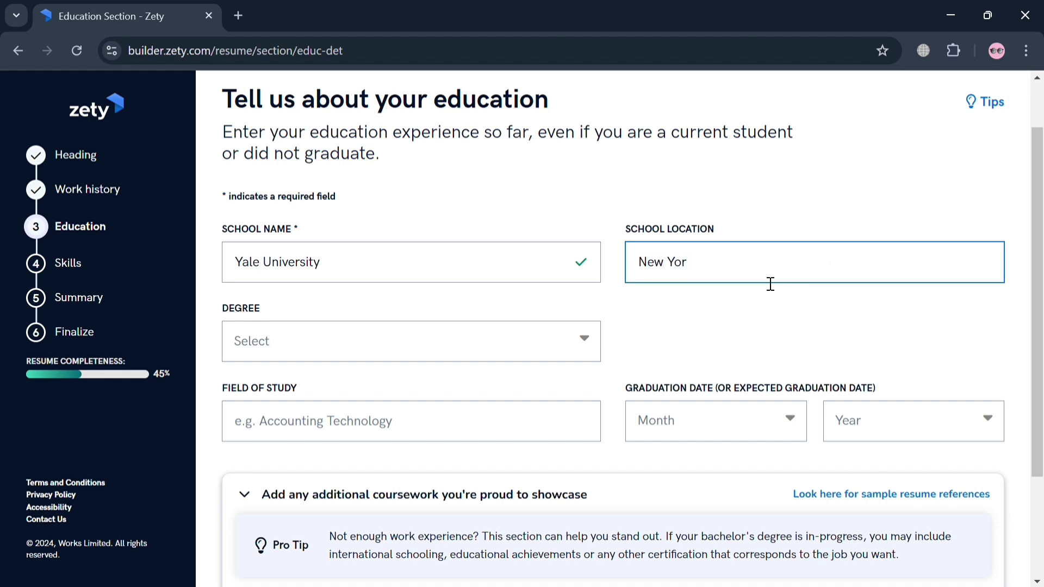
{"action": "left_click", "coordinate": [520, 351]}
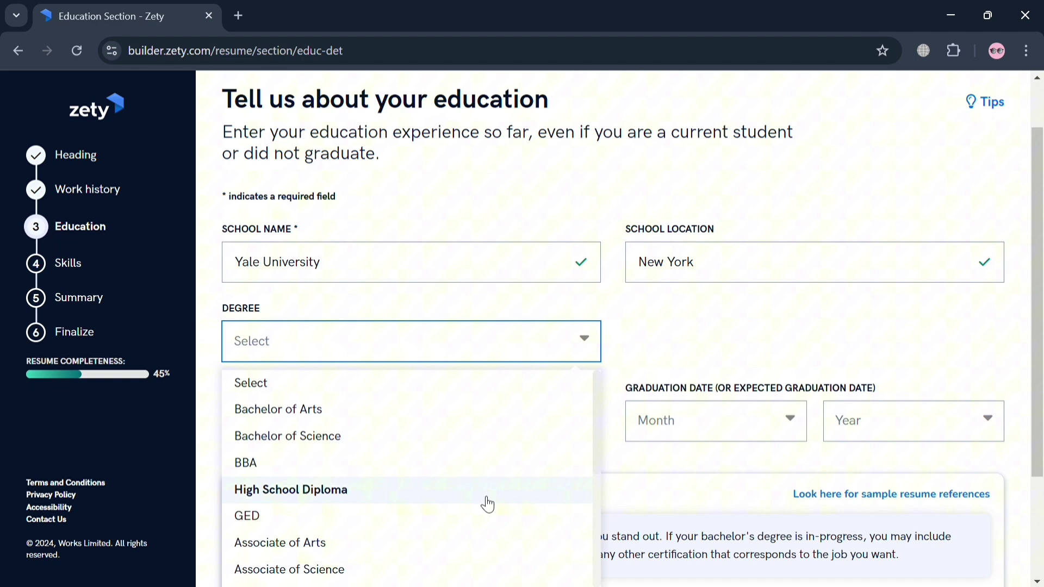
{"action": "scroll", "coordinate": [485, 501], "scroll_direction": "down", "scroll_amount": 2}
{"action": "scroll", "coordinate": [487, 505], "scroll_direction": "up", "scroll_amount": 2}
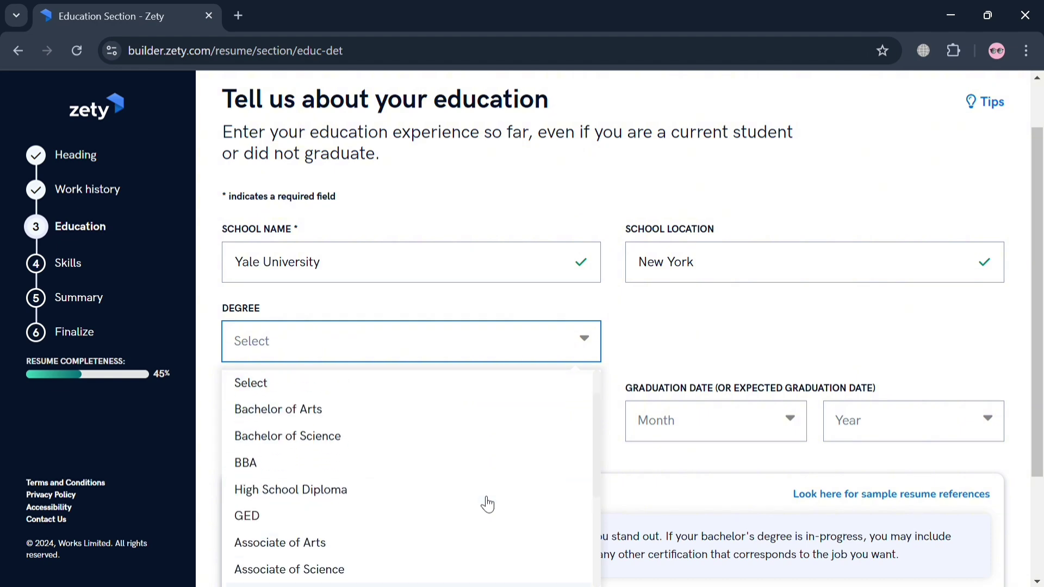
{"action": "left_click", "coordinate": [479, 446]}
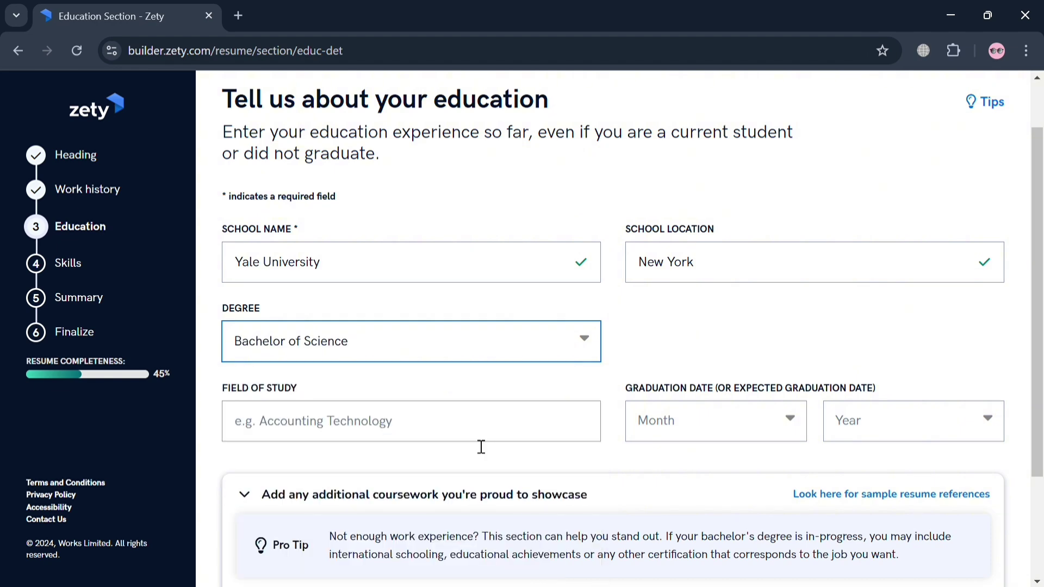
- Set the field of study to Accounting And Finance, graduating March 2021
{"action": "left_click", "coordinate": [571, 431]}
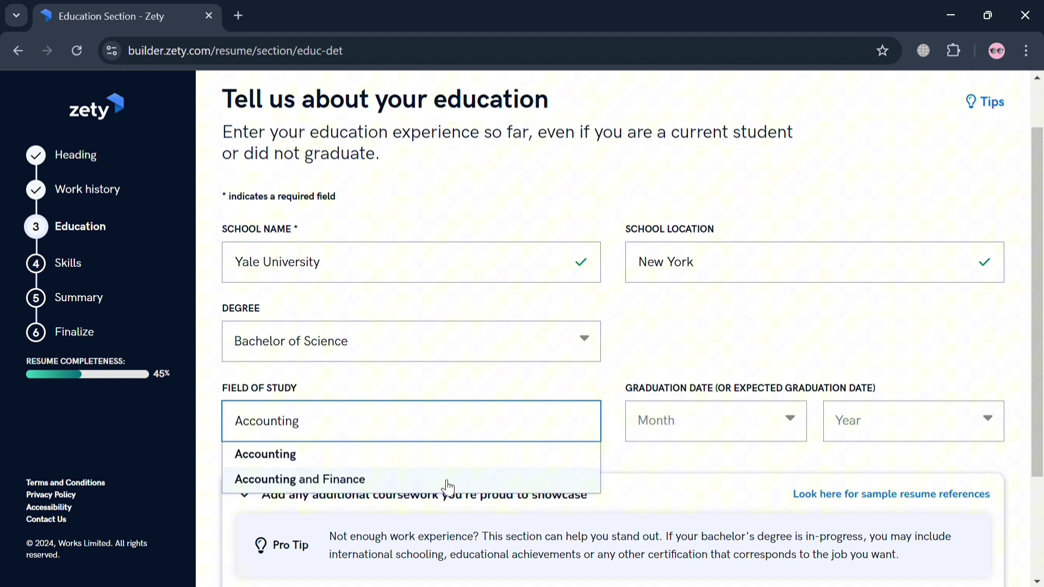
{"action": "left_click", "coordinate": [428, 484]}
{"action": "left_click", "coordinate": [729, 426]}
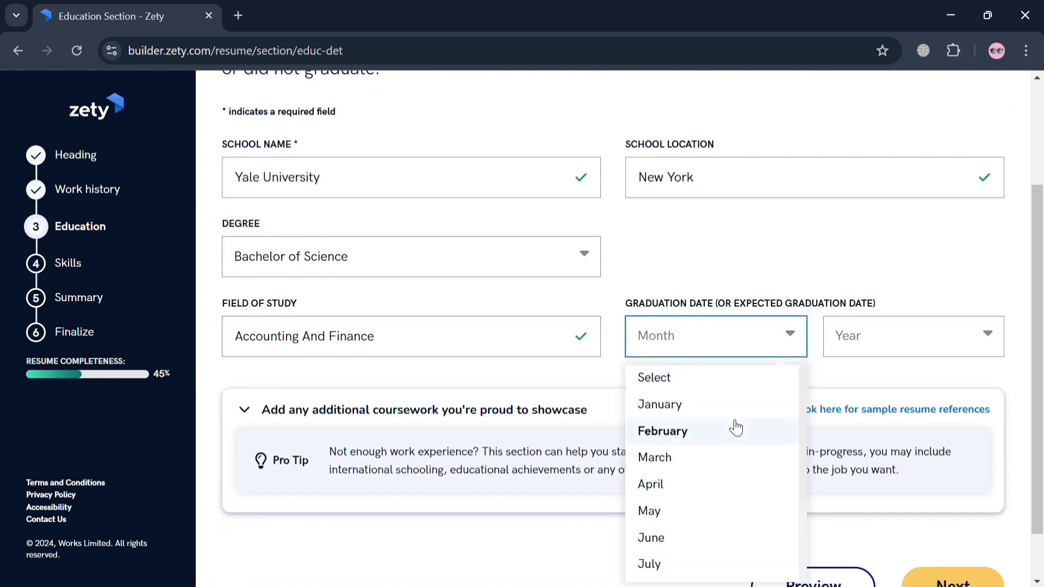
{"action": "left_click", "coordinate": [729, 464]}
{"action": "left_click", "coordinate": [864, 336]}
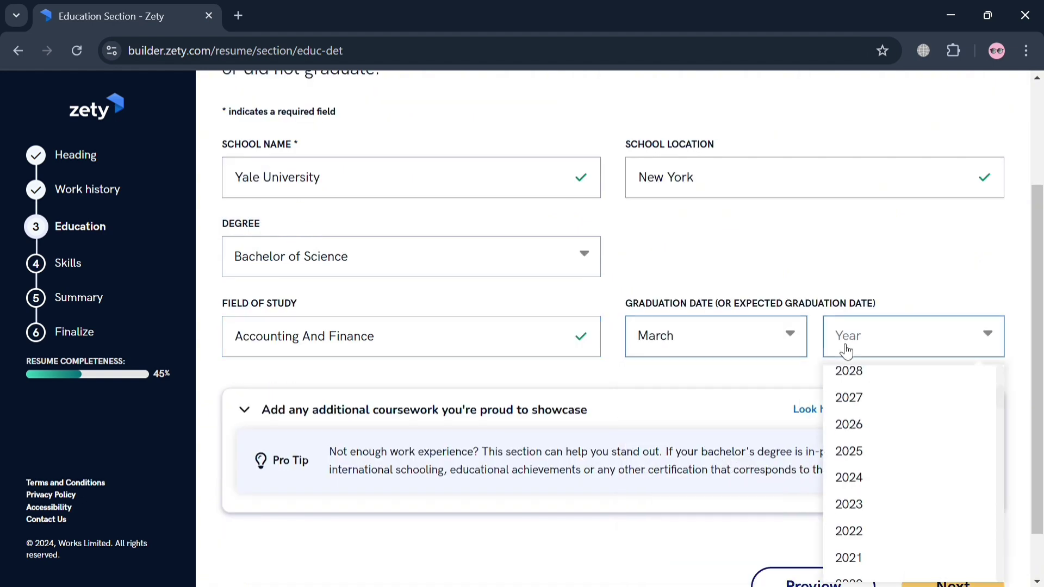
{"action": "left_click", "coordinate": [858, 559]}
{"action": "scroll", "coordinate": [617, 438], "scroll_direction": "down", "scroll_amount": 1}
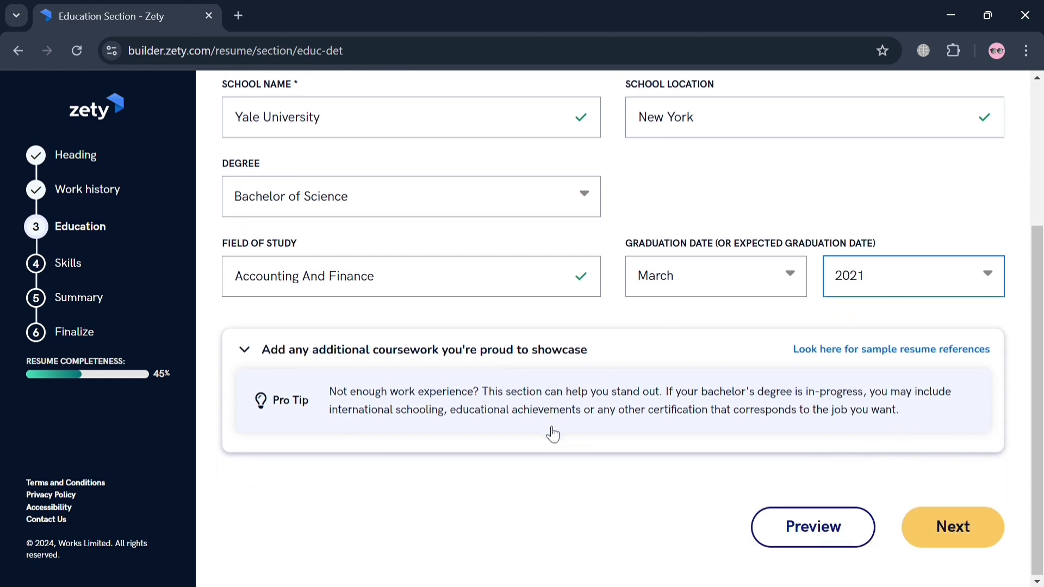
- Save the Yale education entry and continue past the Skills tips to the skills editor
{"action": "left_click", "coordinate": [959, 532]}
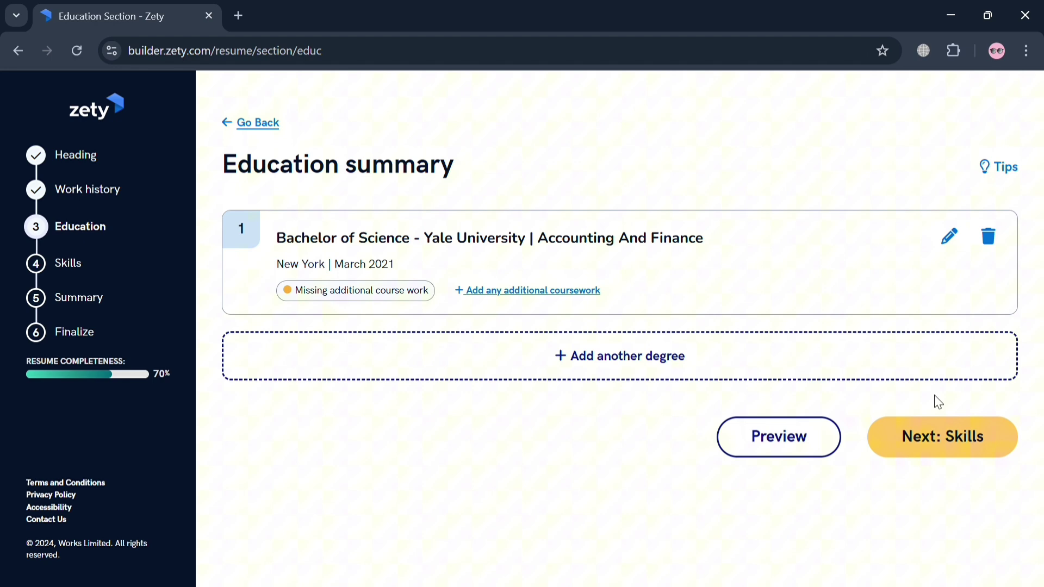
{"action": "left_click", "coordinate": [963, 441]}
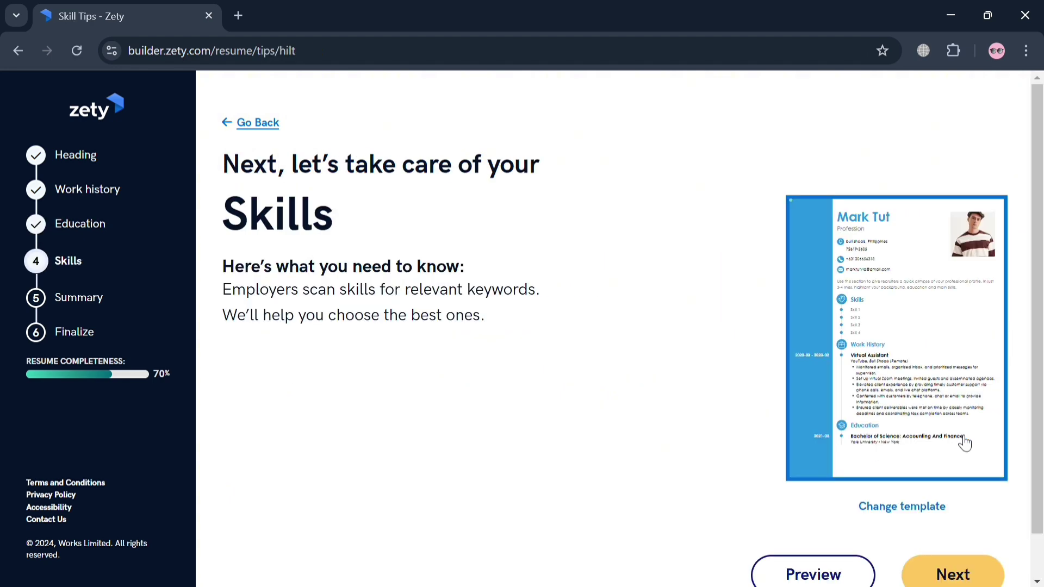
{"action": "left_click", "coordinate": [975, 529]}
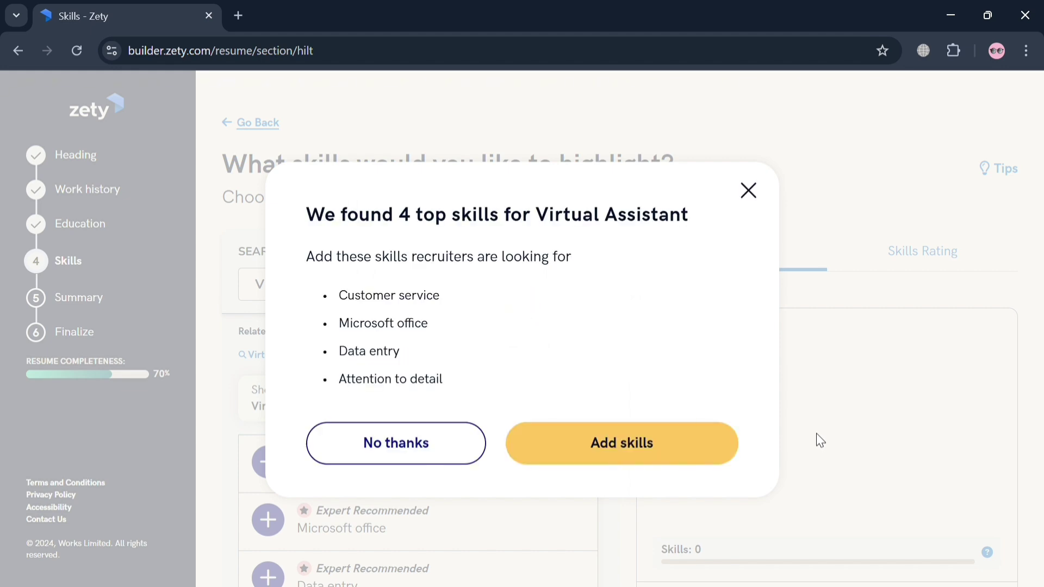
- Add the four suggested top skills plus Social media updating and Meeting scheduling
{"action": "left_click", "coordinate": [657, 464]}
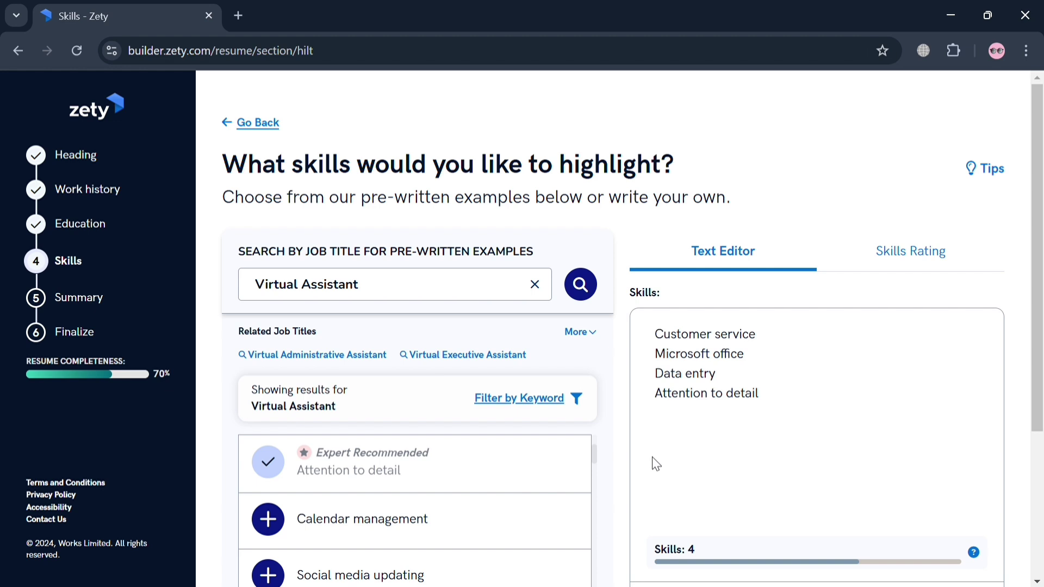
{"action": "scroll", "coordinate": [656, 463], "scroll_direction": "down", "scroll_amount": 3}
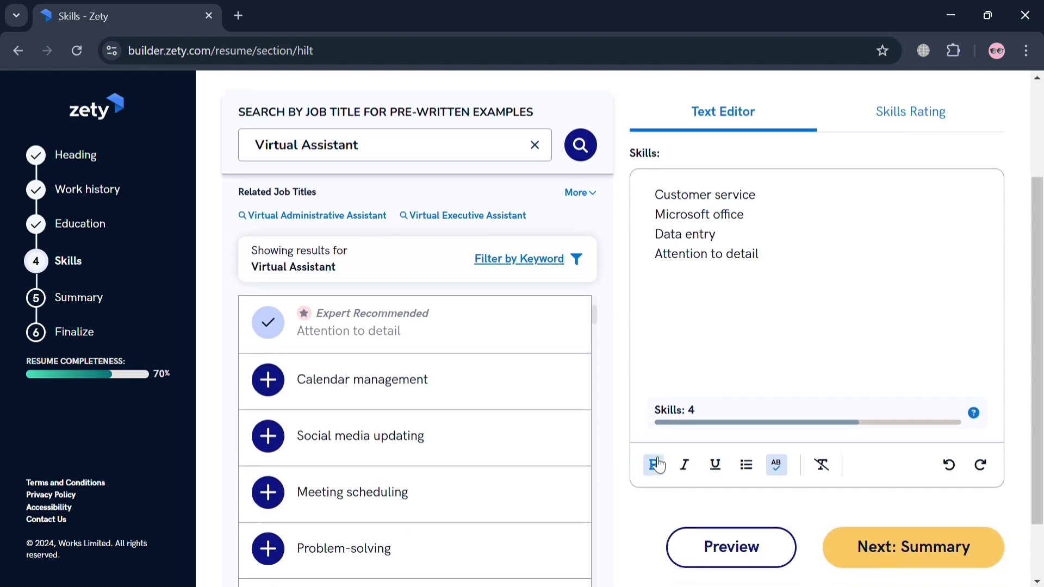
{"action": "left_click", "coordinate": [396, 446]}
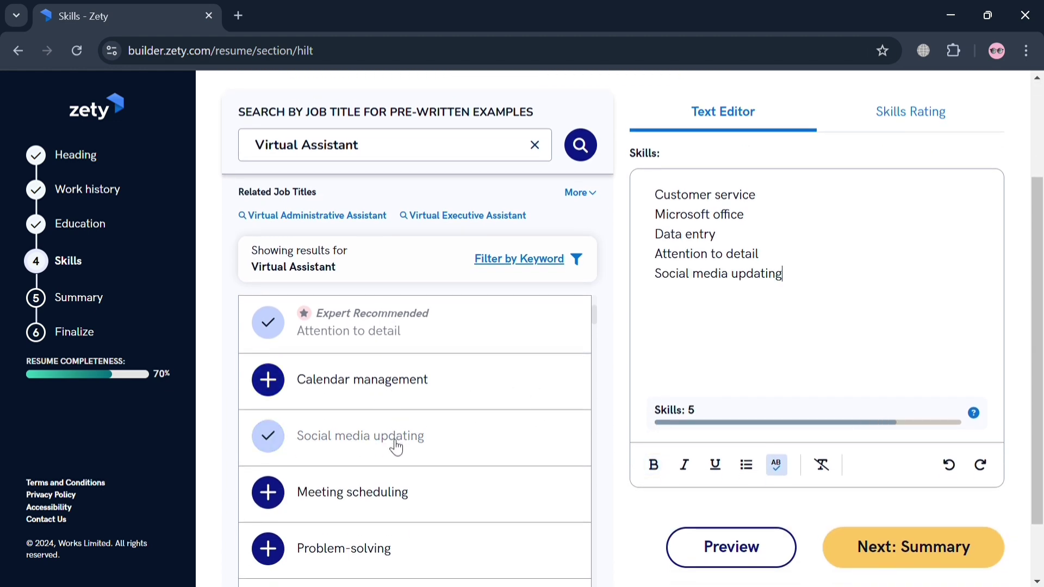
{"action": "left_click", "coordinate": [404, 496]}
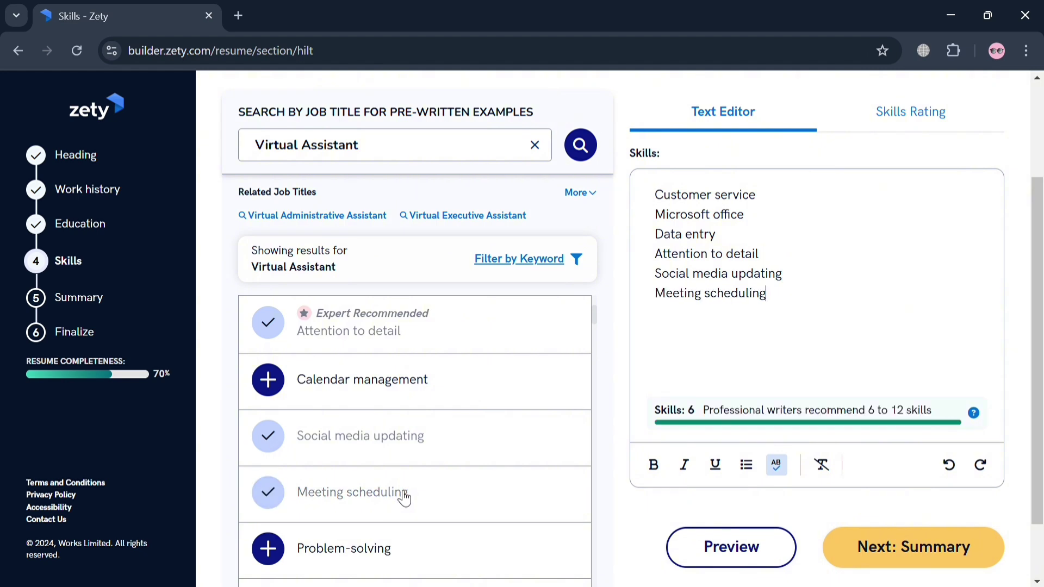
{"action": "scroll", "coordinate": [471, 354], "scroll_direction": "up", "scroll_amount": 3}
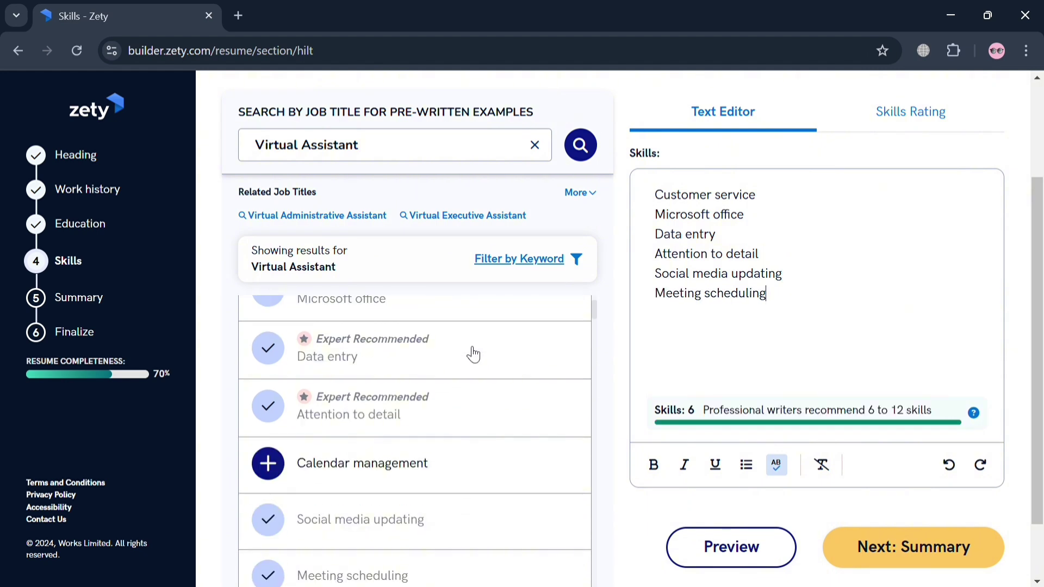
{"action": "scroll", "coordinate": [473, 354], "scroll_direction": "down", "scroll_amount": 3}
- Star-rate skills: Customer service, Microsoft office, Attention to detail 5; Data entry 4; Social media updating 3
{"action": "left_click", "coordinate": [929, 117]}
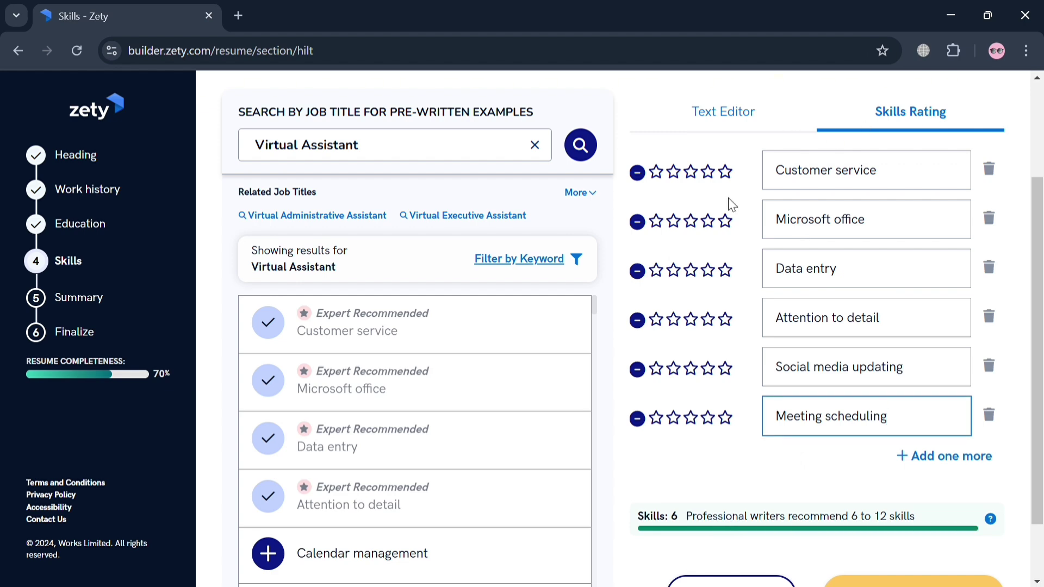
{"action": "left_click", "coordinate": [724, 173]}
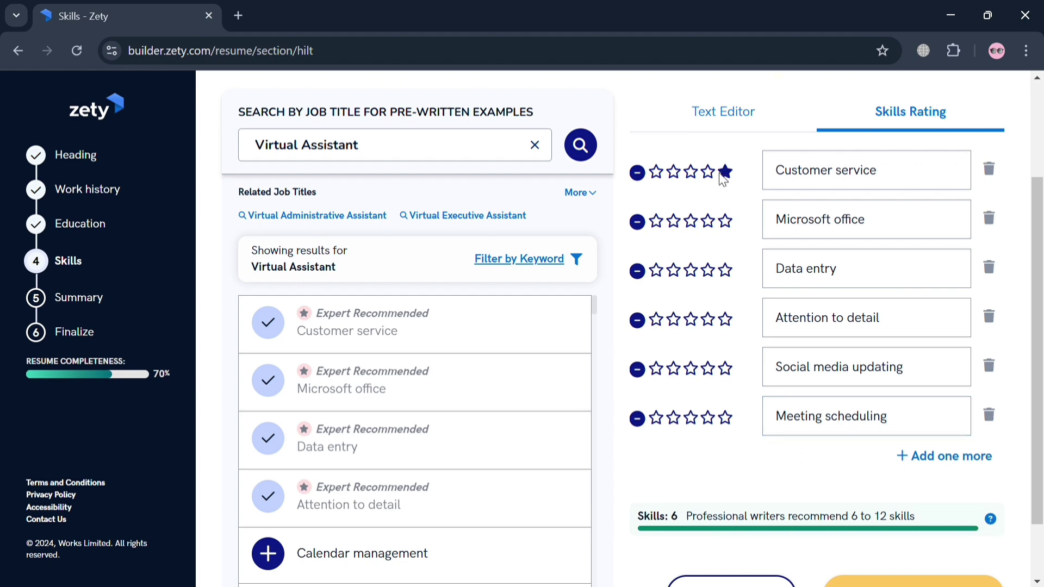
{"action": "left_click", "coordinate": [724, 223]}
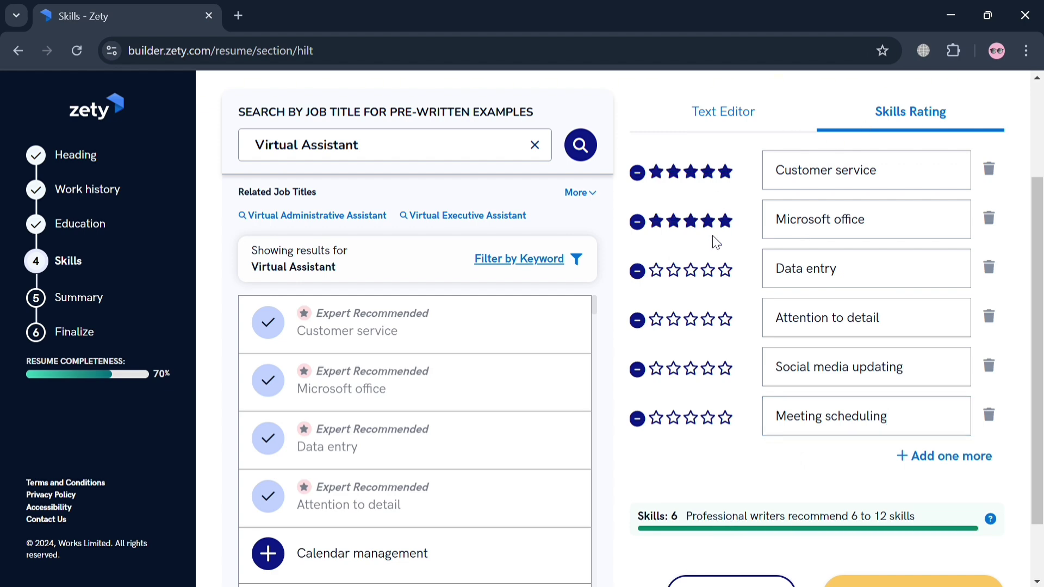
{"action": "left_click", "coordinate": [709, 272]}
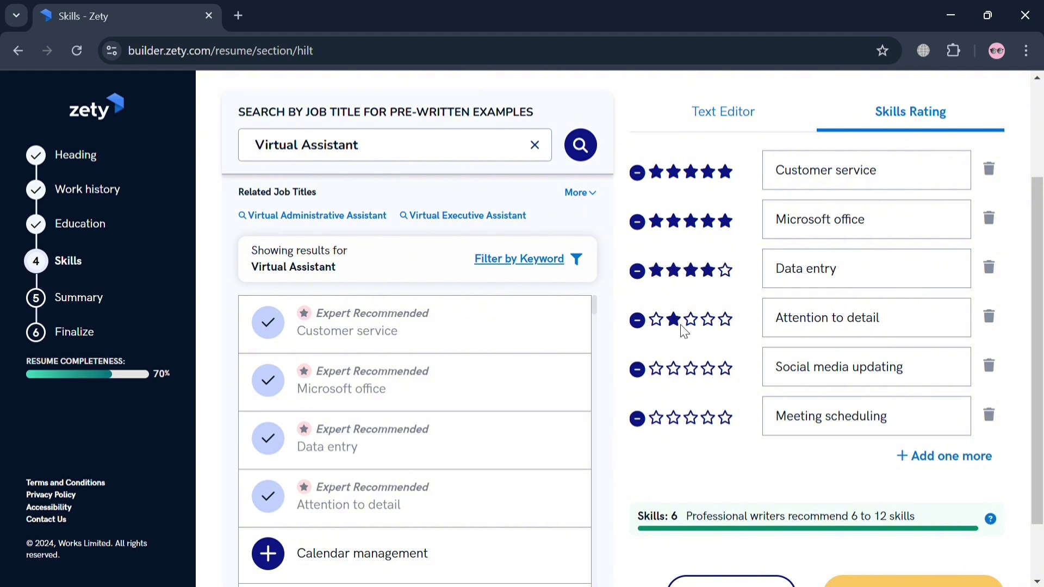
{"action": "left_click", "coordinate": [727, 323]}
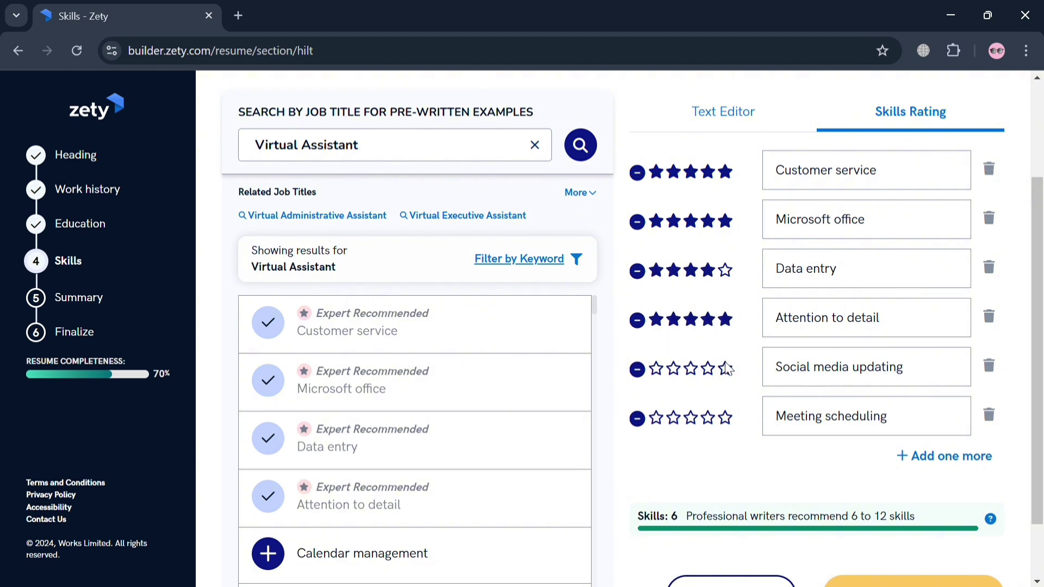
{"action": "left_click", "coordinate": [692, 371]}
{"action": "scroll", "coordinate": [799, 498], "scroll_direction": "down", "scroll_amount": 2}
- Continue to the Summary step and dismiss the summary ideas notice
{"action": "left_click", "coordinate": [915, 531]}
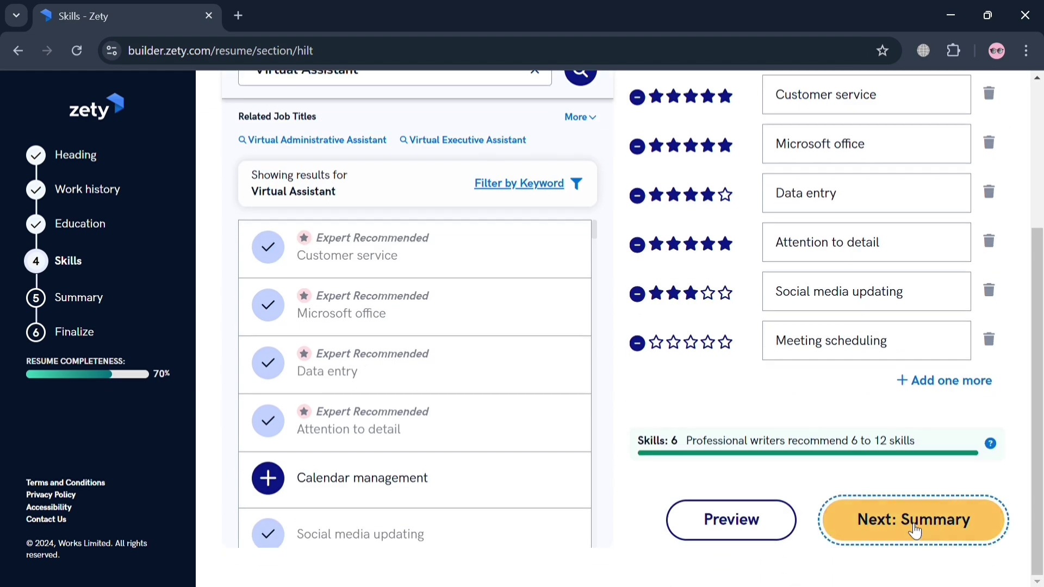
{"action": "scroll", "coordinate": [892, 505], "scroll_direction": "down", "scroll_amount": 1}
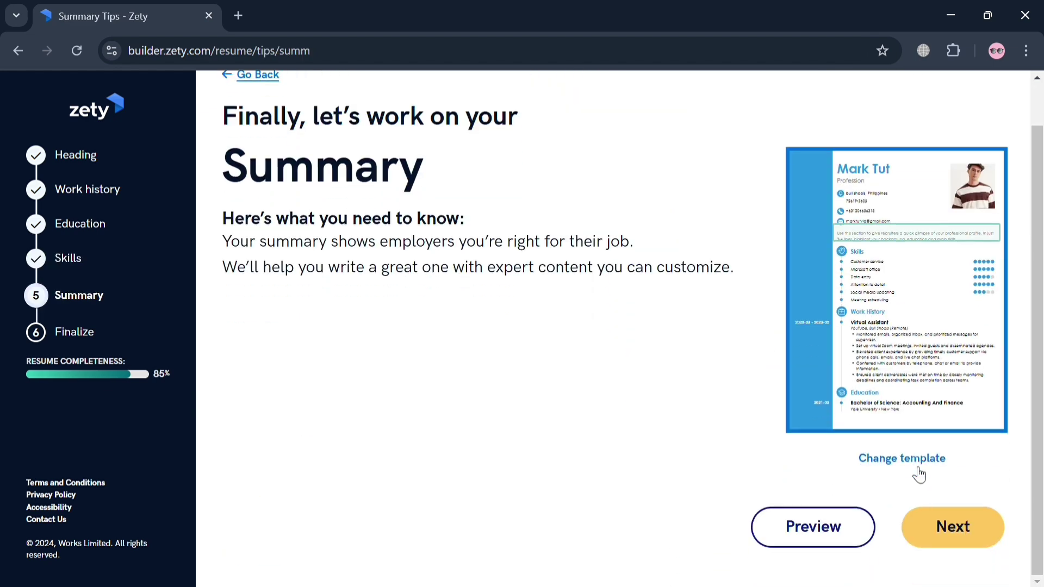
{"action": "left_click", "coordinate": [965, 535]}
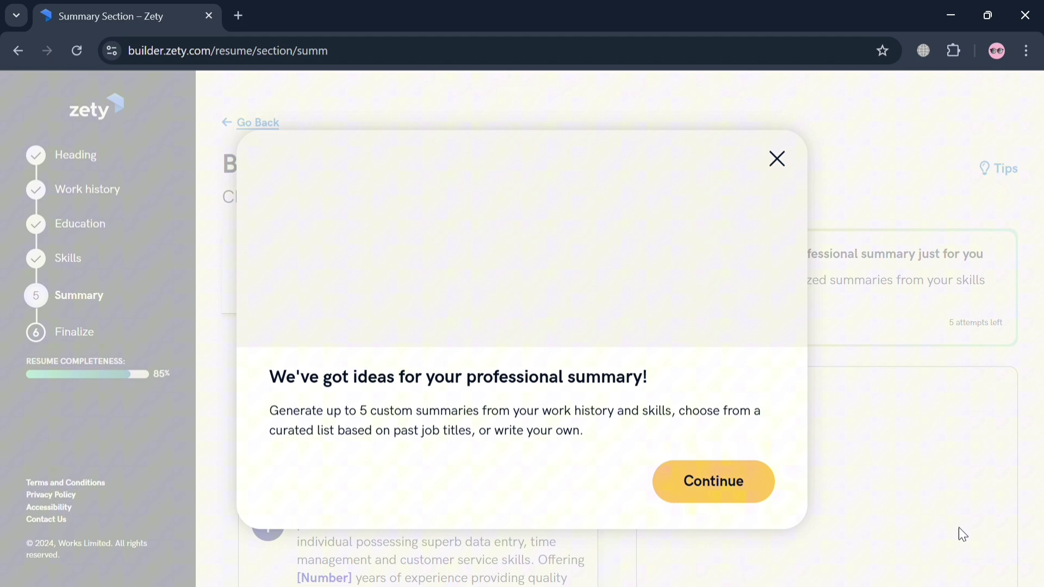
{"action": "left_click", "coordinate": [742, 489]}
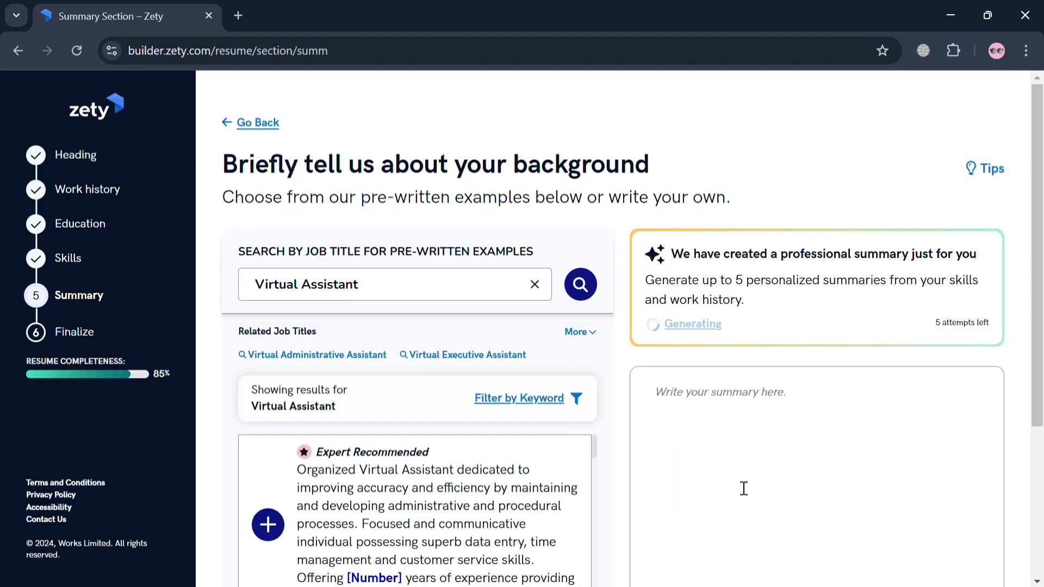
- Append the Dependable professional expert example after the generated Virtual Assistant summary
{"action": "scroll", "coordinate": [744, 488], "scroll_direction": "down", "scroll_amount": 4}
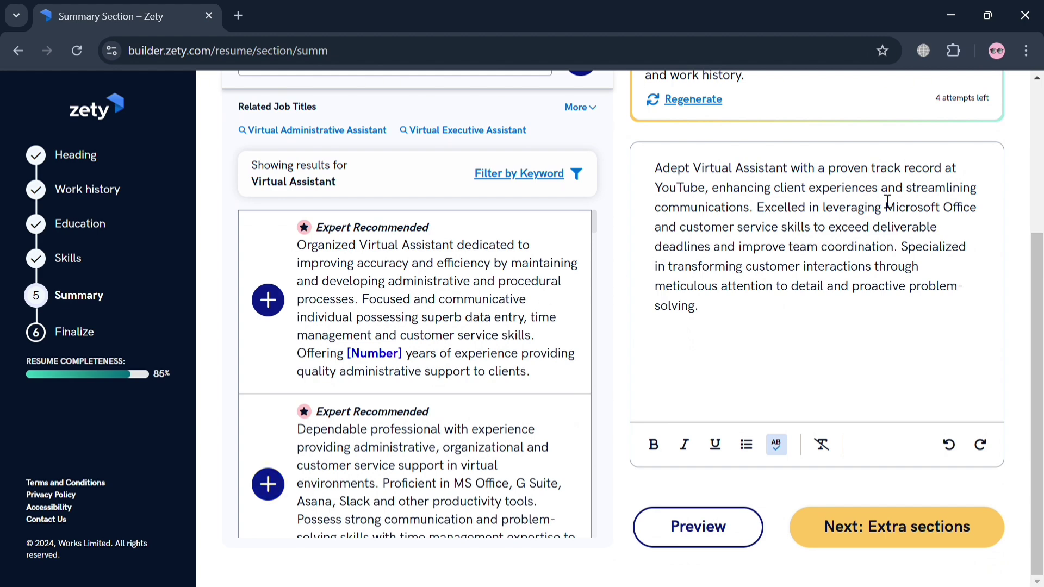
{"action": "left_click", "coordinate": [268, 484]}
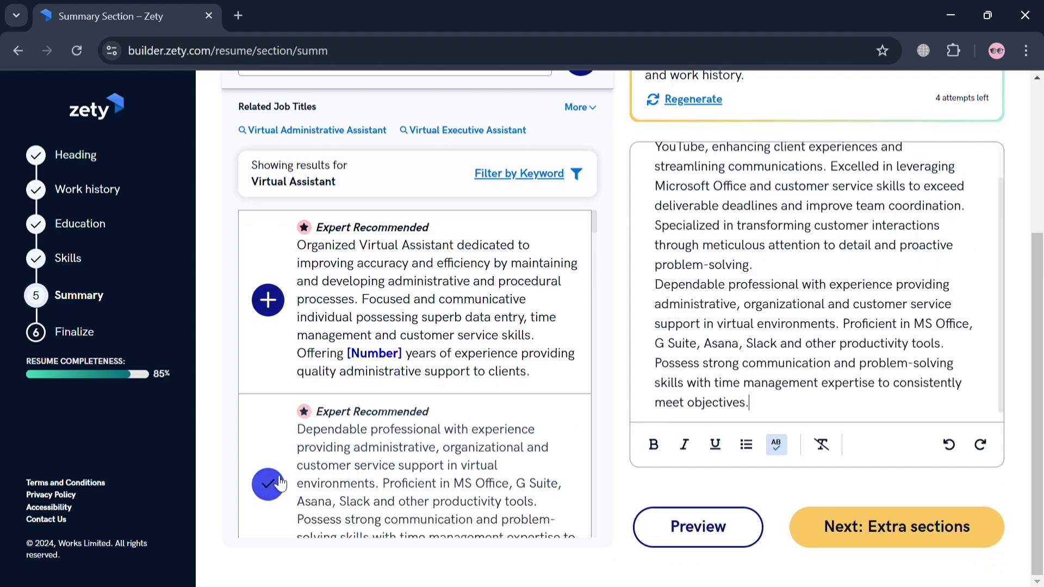
{"action": "scroll", "coordinate": [787, 327], "scroll_direction": "up", "scroll_amount": 6}
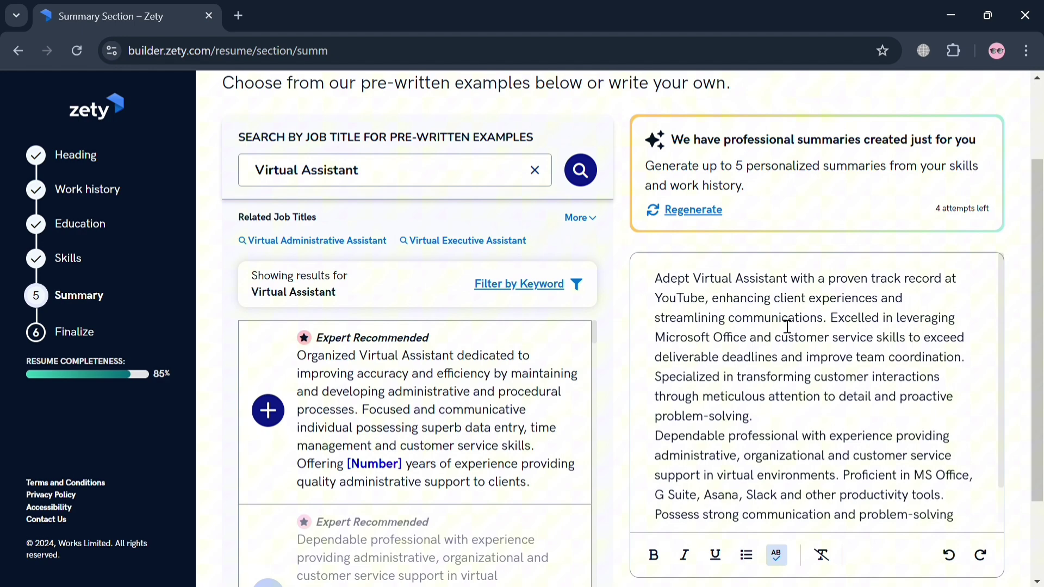
{"action": "scroll", "coordinate": [725, 399], "scroll_direction": "down", "scroll_amount": 1}
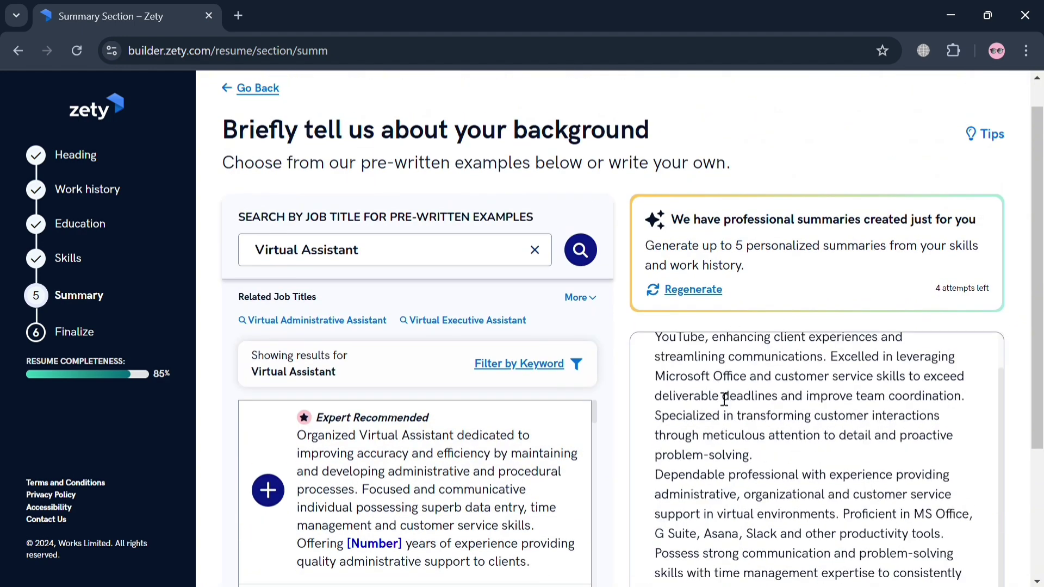
{"action": "scroll", "coordinate": [725, 376], "scroll_direction": "down", "scroll_amount": 3}
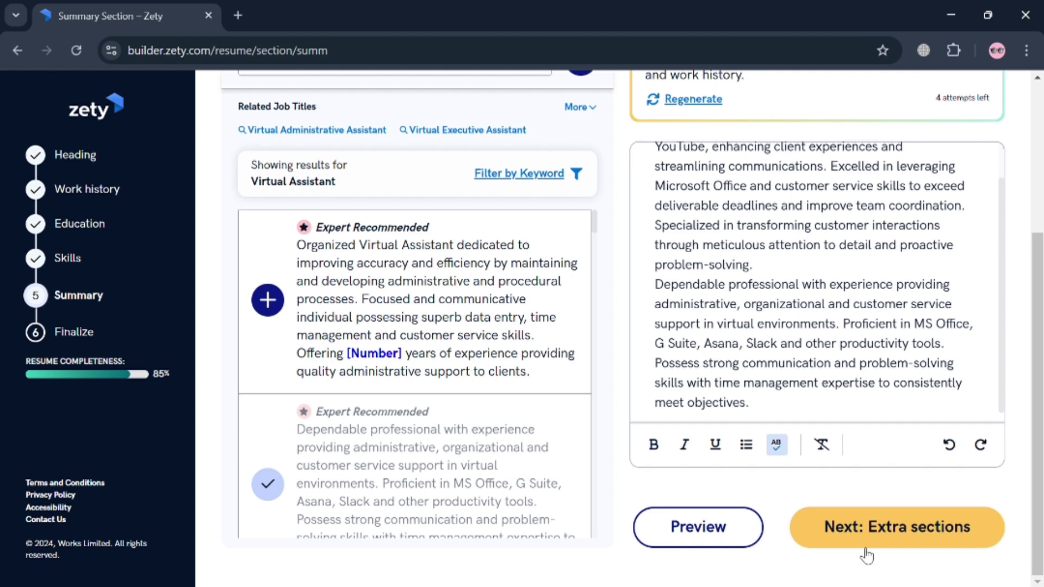
- Leave all extra sections unchecked and skip through Smart Apply to the final resume editor
{"action": "left_click", "coordinate": [867, 555]}
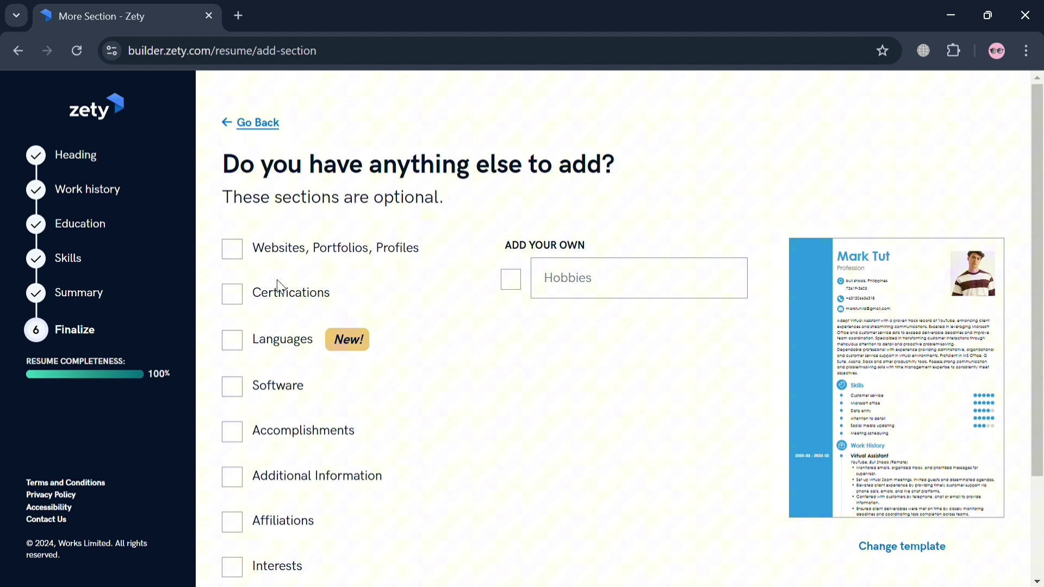
{"action": "scroll", "coordinate": [345, 475], "scroll_direction": "down", "scroll_amount": 3}
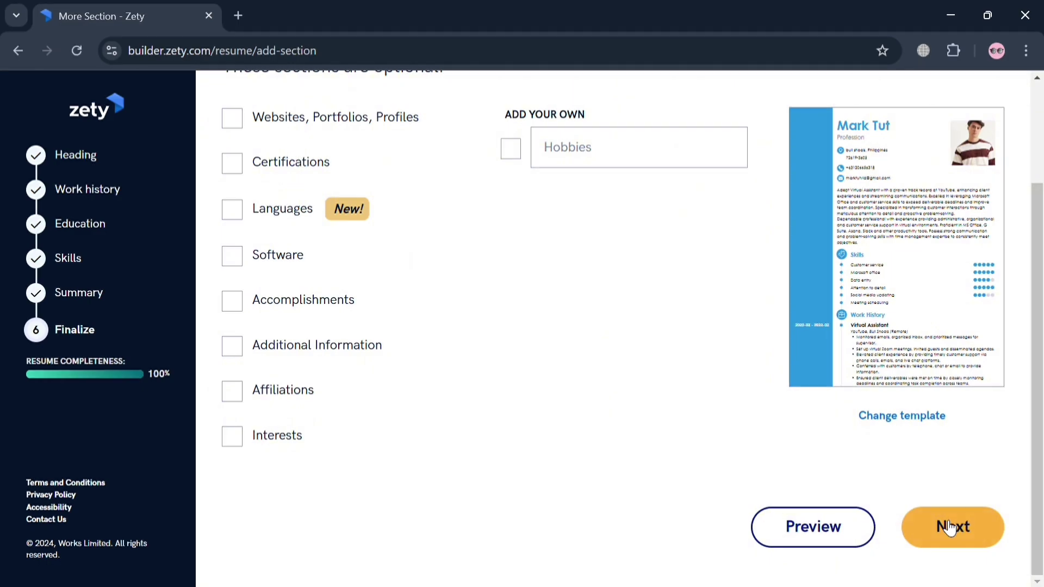
{"action": "left_click", "coordinate": [949, 526]}
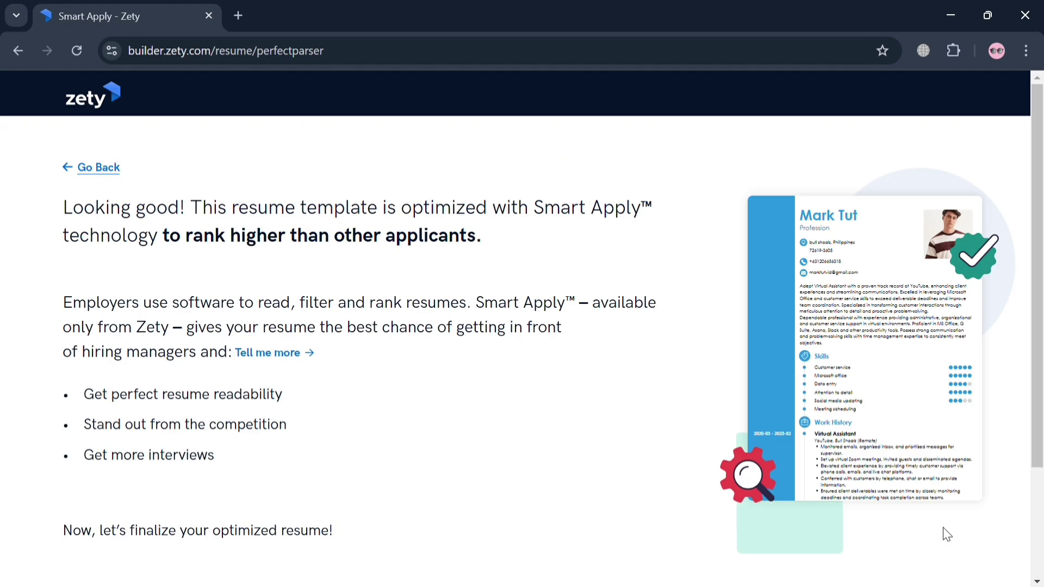
{"action": "scroll", "coordinate": [620, 435], "scroll_direction": "down", "scroll_amount": 3}
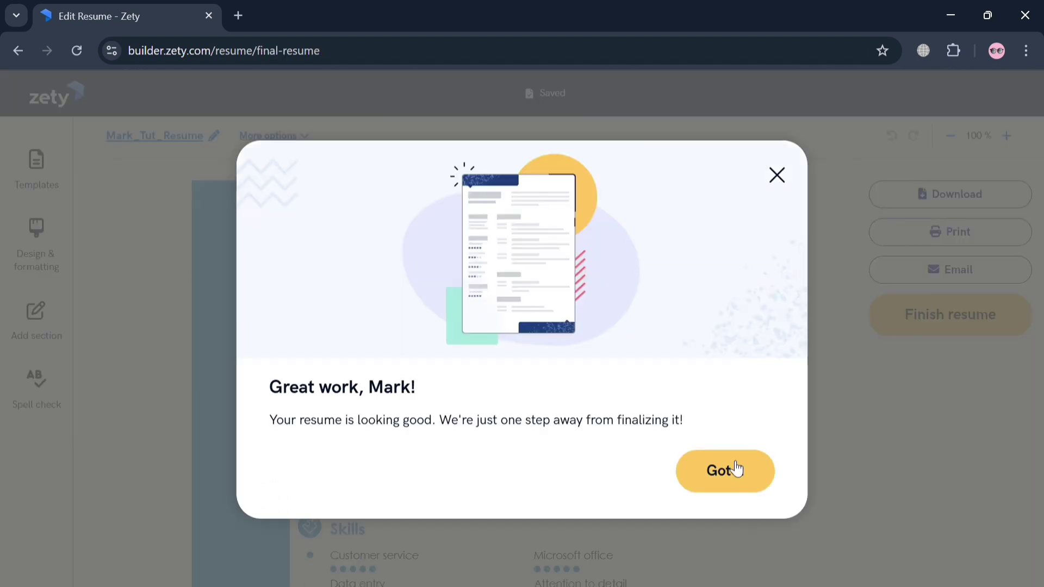
- Dismiss the great work message and look over the resume preview
{"action": "left_click", "coordinate": [737, 469]}
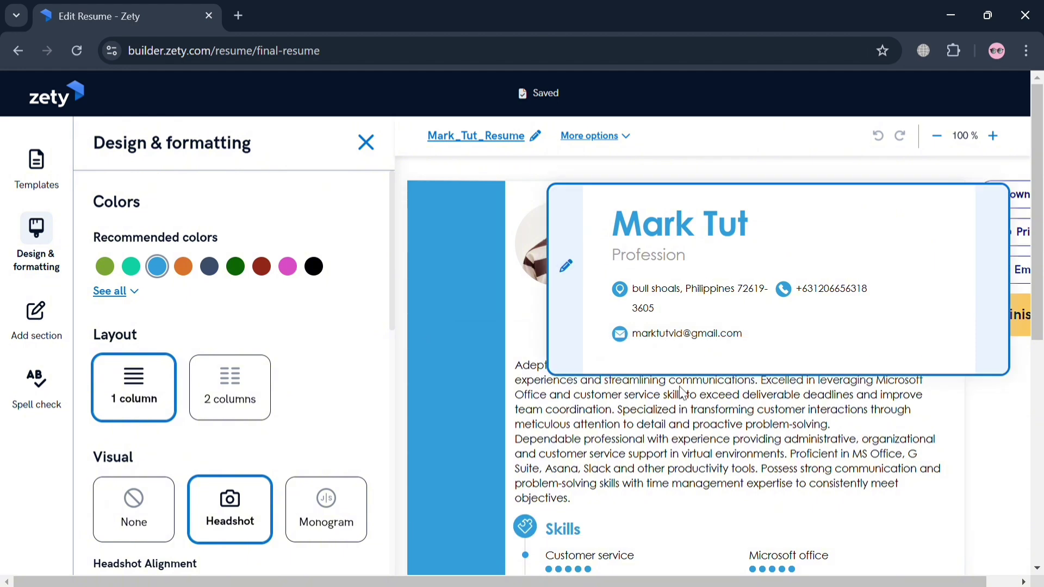
{"action": "scroll", "coordinate": [704, 492], "scroll_direction": "down", "scroll_amount": 2}
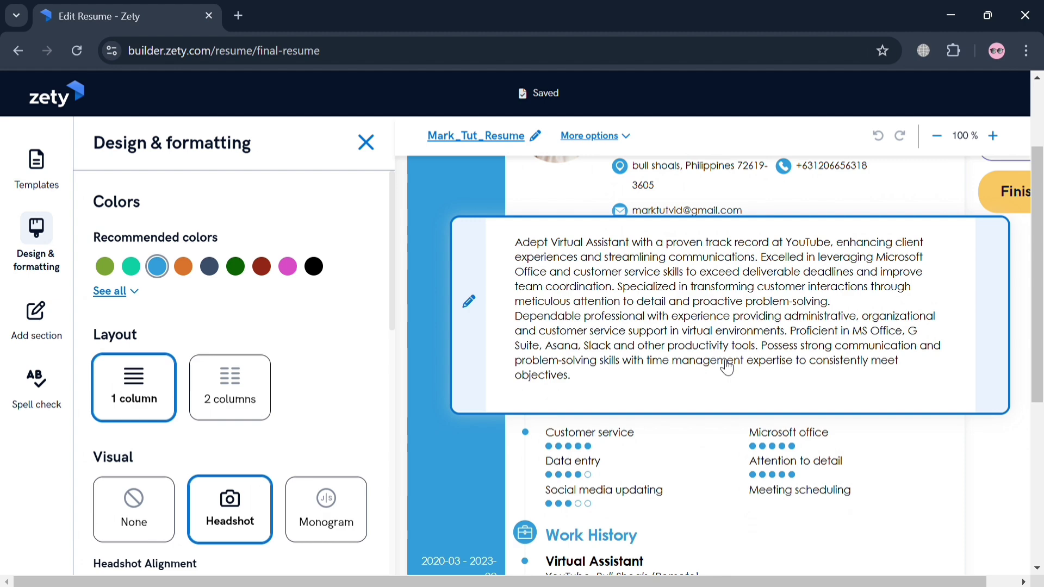
{"action": "scroll", "coordinate": [728, 486], "scroll_direction": "down", "scroll_amount": 3}
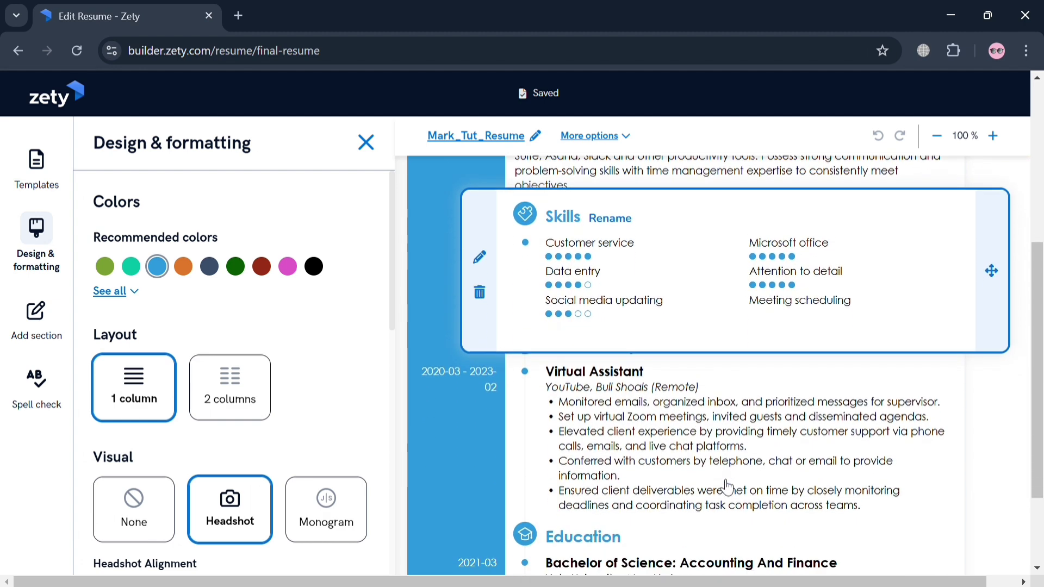
{"action": "scroll", "coordinate": [728, 486], "scroll_direction": "down", "scroll_amount": 2}
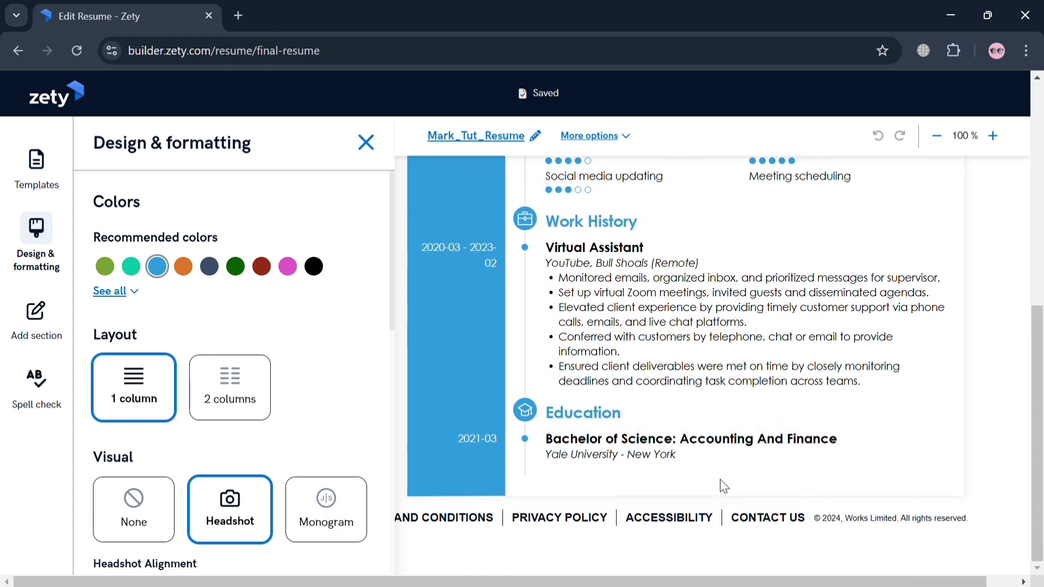
{"action": "scroll", "coordinate": [457, 346], "scroll_direction": "up", "scroll_amount": 1}
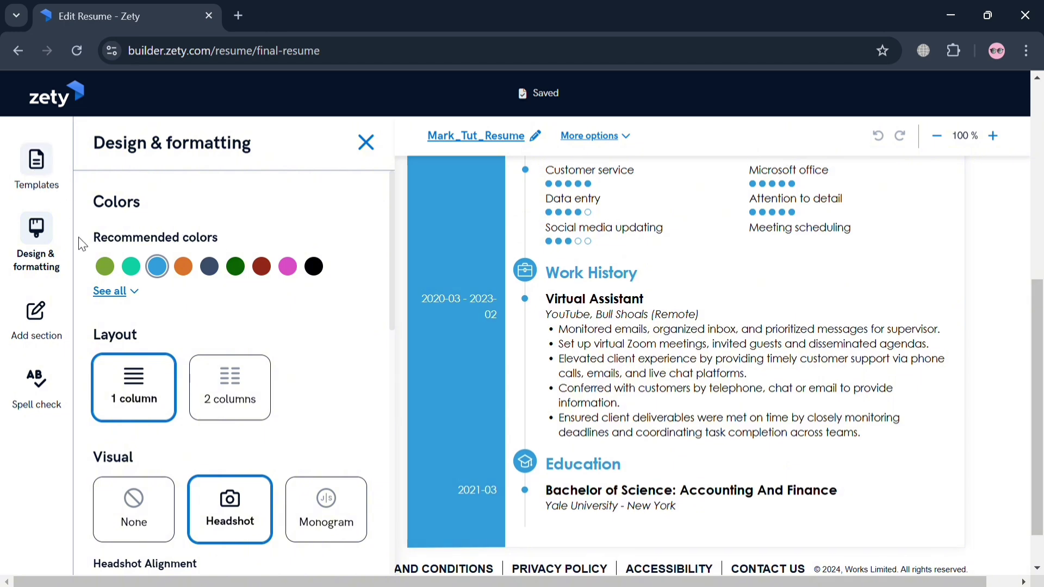
- Change the accent colour to dark slate blue, keeping the single-column layout
{"action": "left_click", "coordinate": [185, 270]}
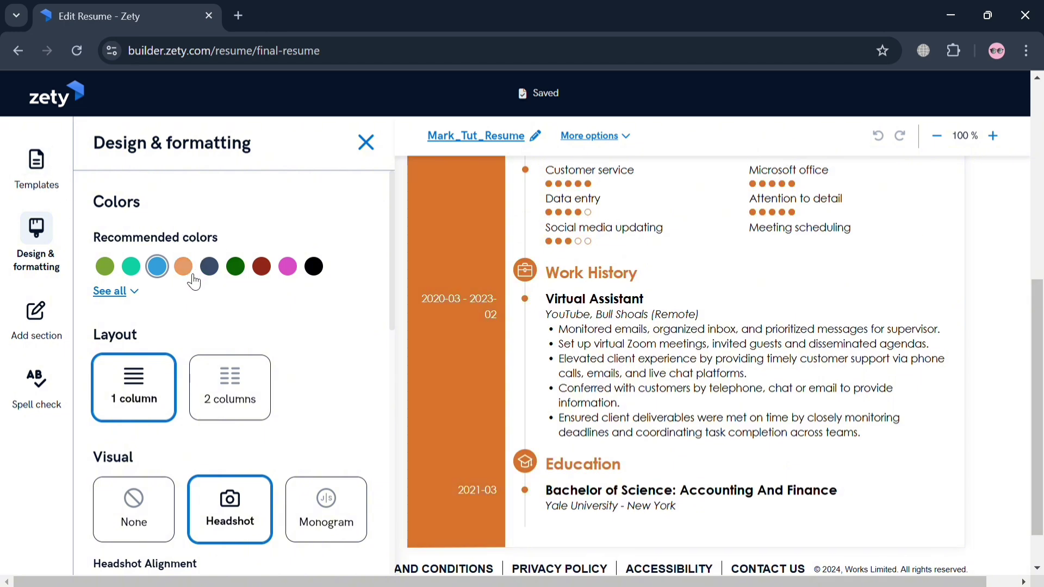
{"action": "left_click", "coordinate": [210, 269]}
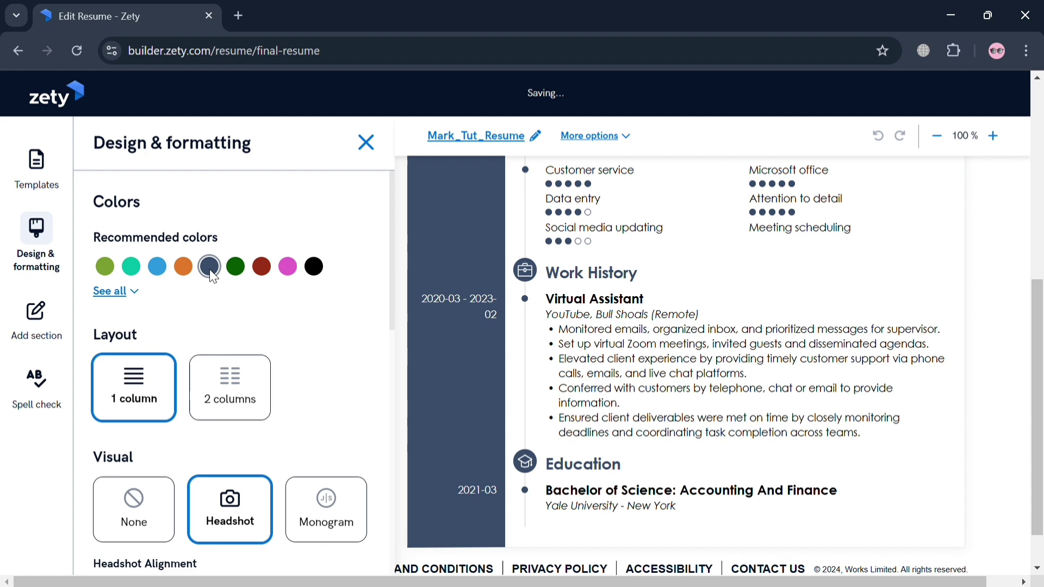
{"action": "left_click", "coordinate": [238, 396]}
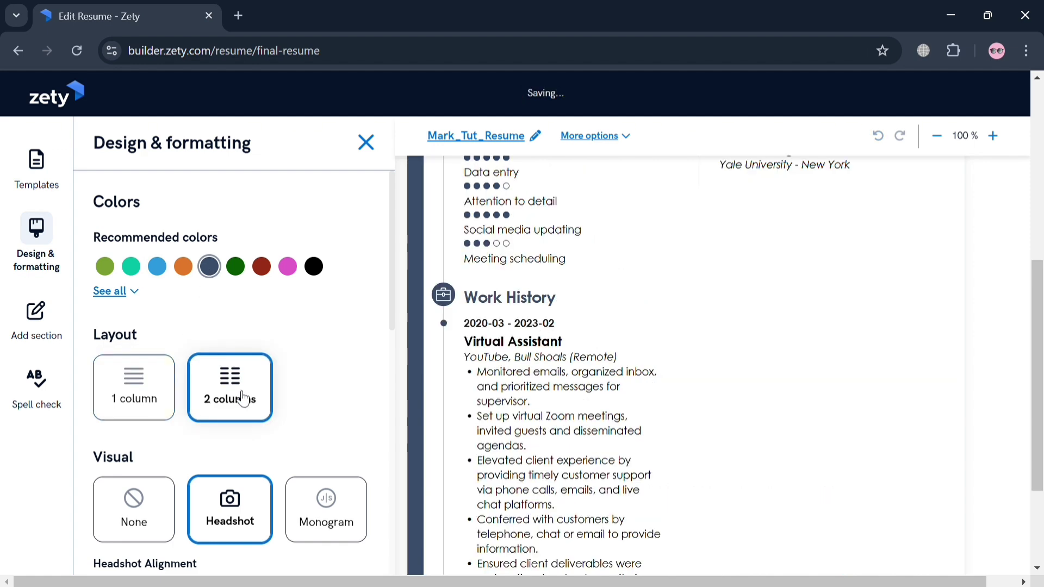
{"action": "left_click", "coordinate": [138, 397]}
{"action": "scroll", "coordinate": [565, 405], "scroll_direction": "up", "scroll_amount": 8}
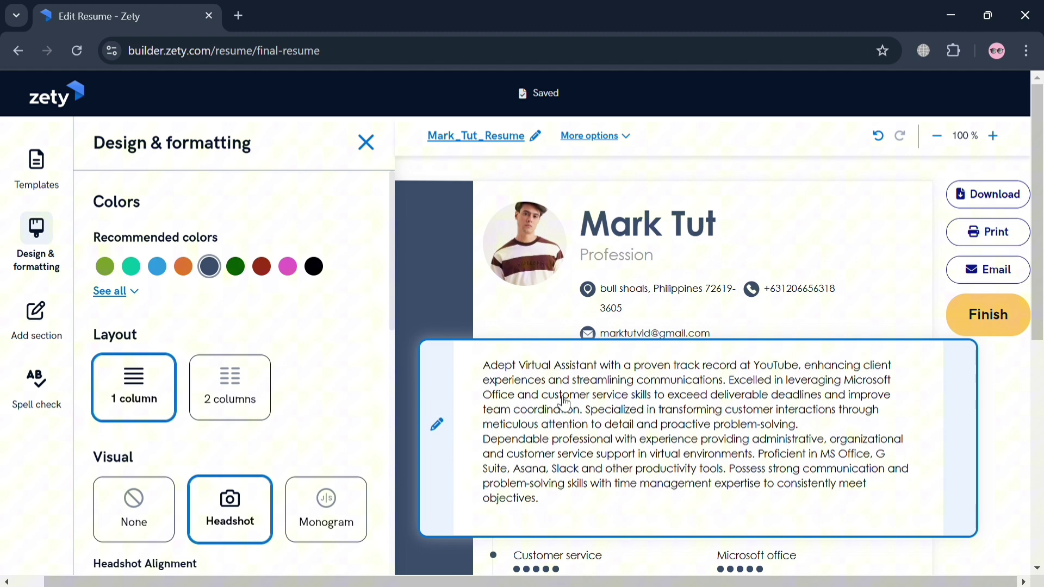
- Keep the headshot photo rather than a monogram and align it to the header's right
{"action": "scroll", "coordinate": [185, 501], "scroll_direction": "down", "scroll_amount": 3}
{"action": "scroll", "coordinate": [185, 501], "scroll_direction": "down", "scroll_amount": 1}
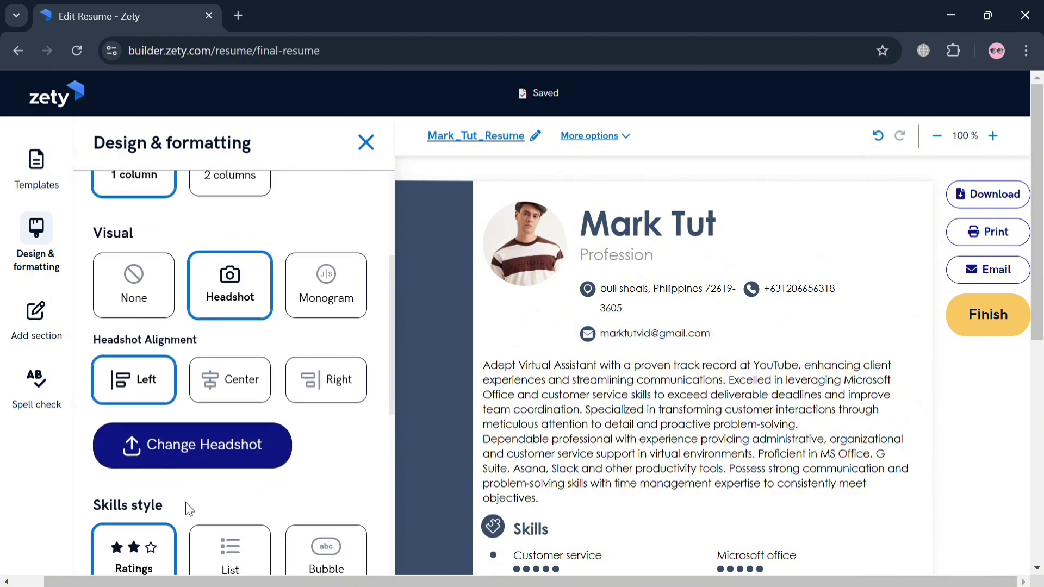
{"action": "left_click", "coordinate": [359, 294]}
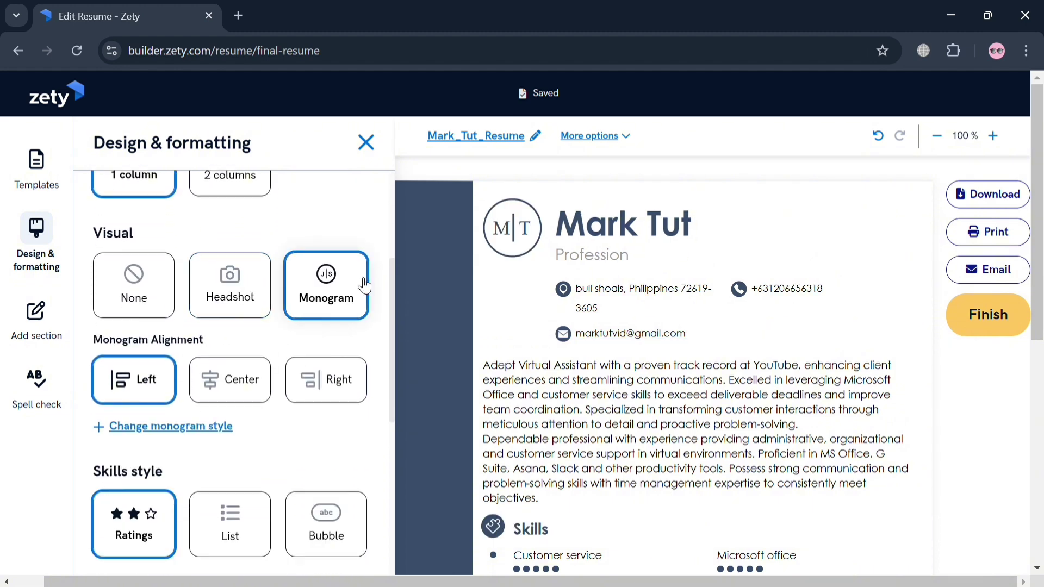
{"action": "left_click", "coordinate": [235, 295]}
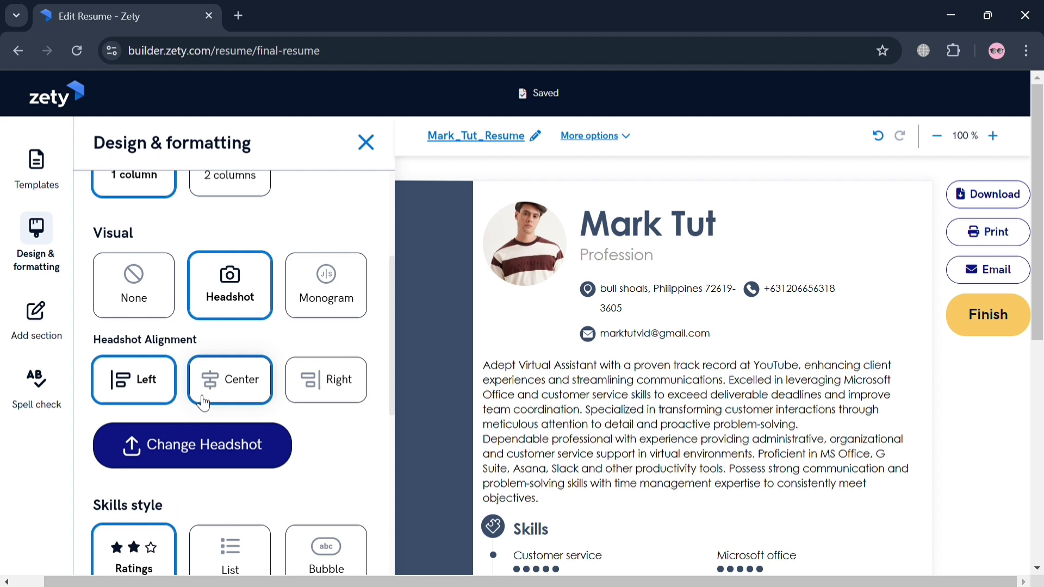
{"action": "left_click", "coordinate": [255, 403]}
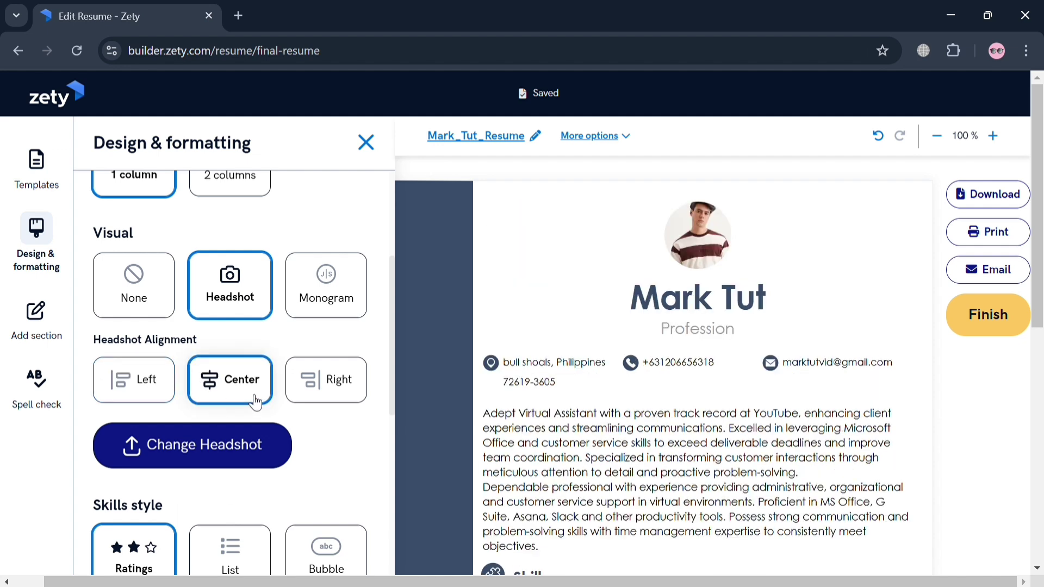
{"action": "scroll", "coordinate": [255, 403], "scroll_direction": "down", "scroll_amount": 2}
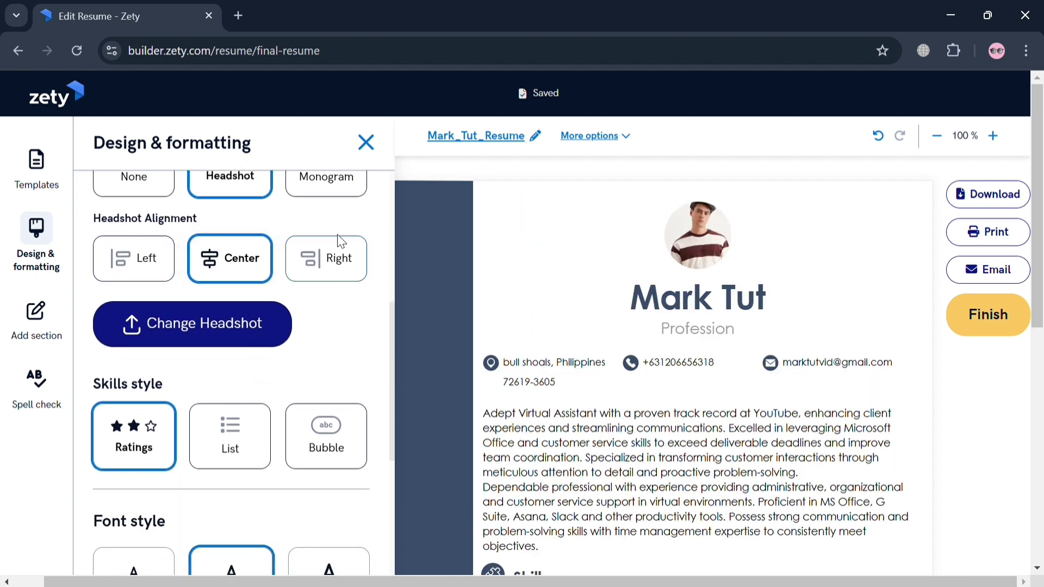
{"action": "left_click", "coordinate": [343, 261]}
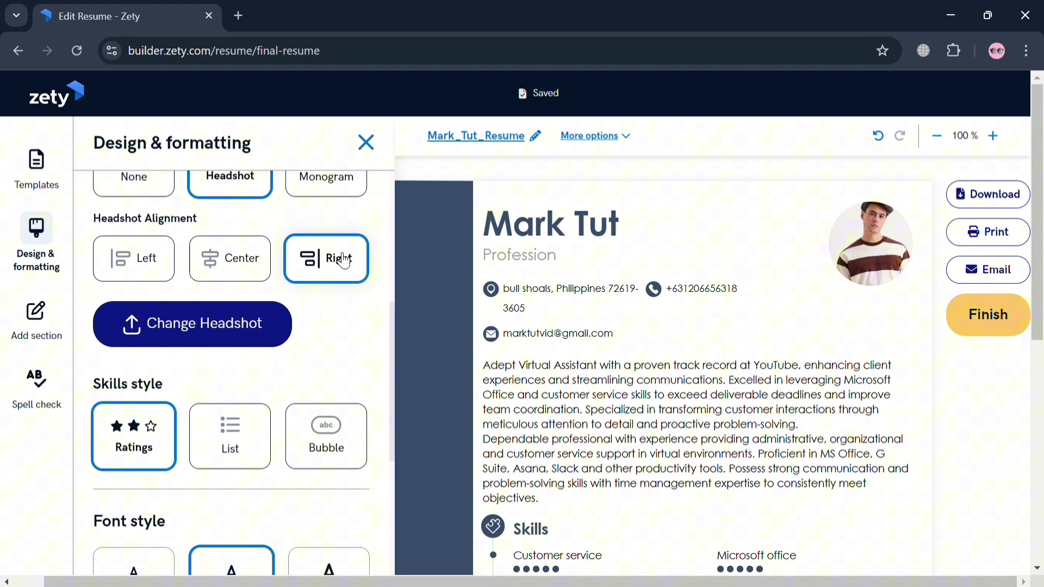
- Set the resume's font style to Large
{"action": "scroll", "coordinate": [201, 422], "scroll_direction": "down", "scroll_amount": 2}
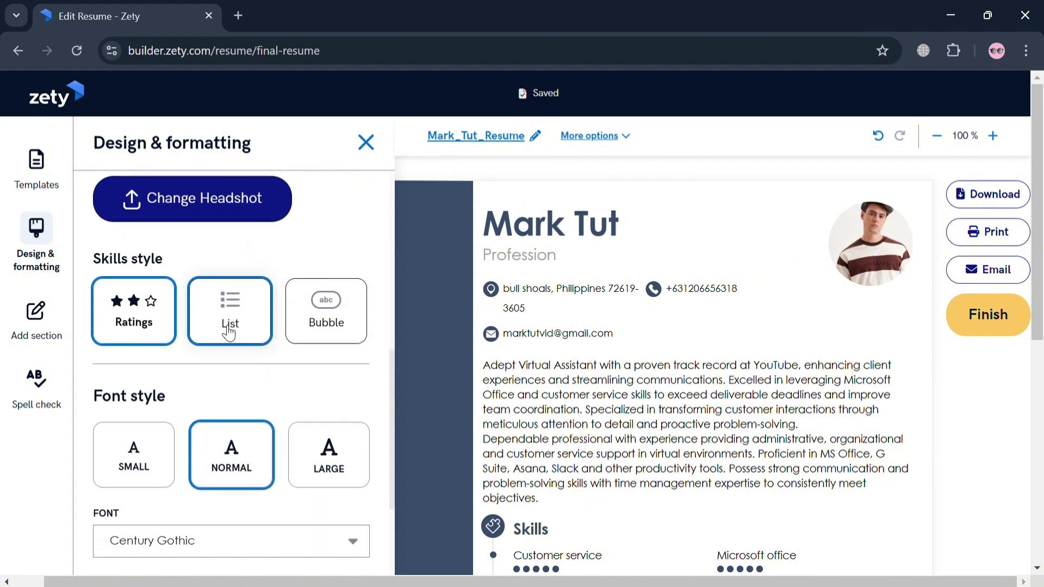
{"action": "scroll", "coordinate": [275, 459], "scroll_direction": "down", "scroll_amount": 2}
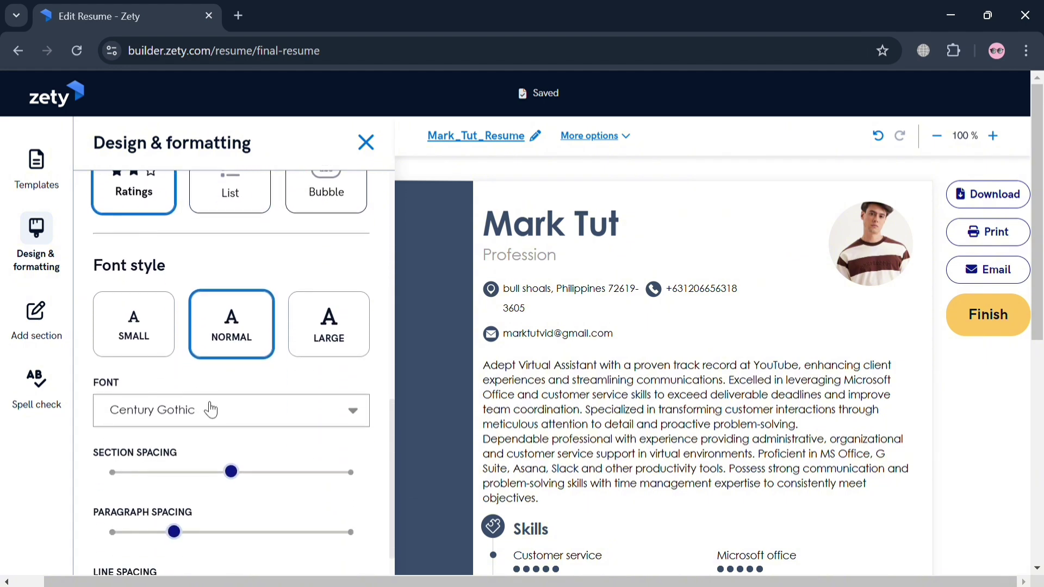
{"action": "left_click", "coordinate": [328, 336]}
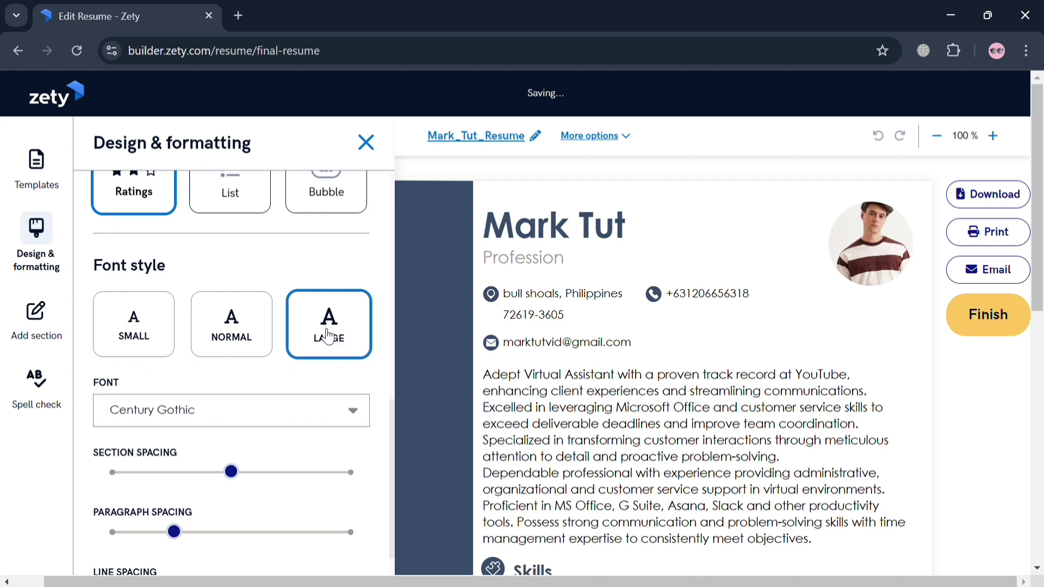
{"action": "scroll", "coordinate": [274, 347], "scroll_direction": "down", "scroll_amount": 2}
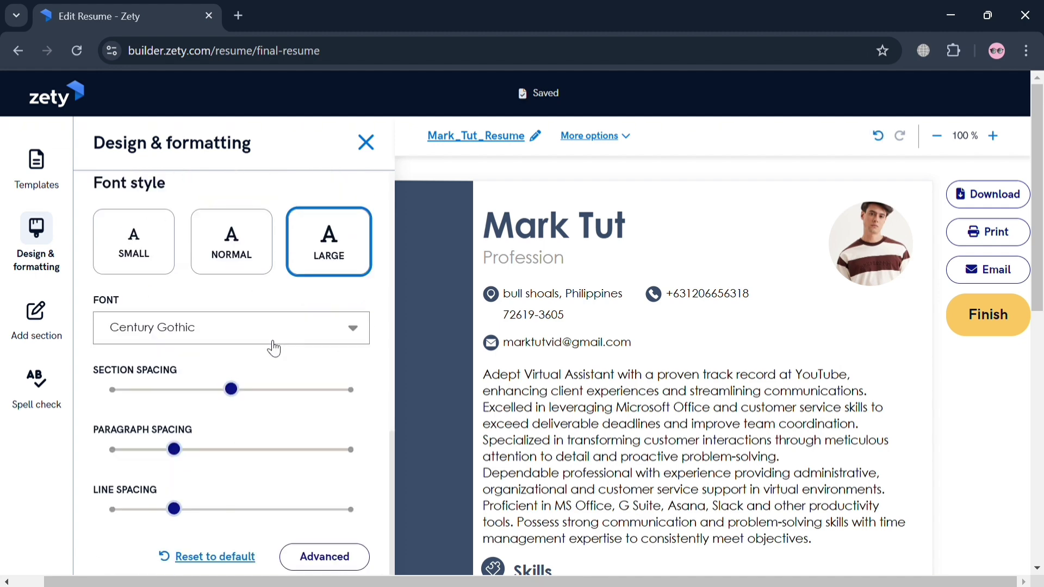
{"action": "scroll", "coordinate": [174, 448], "scroll_direction": "down", "scroll_amount": 2}
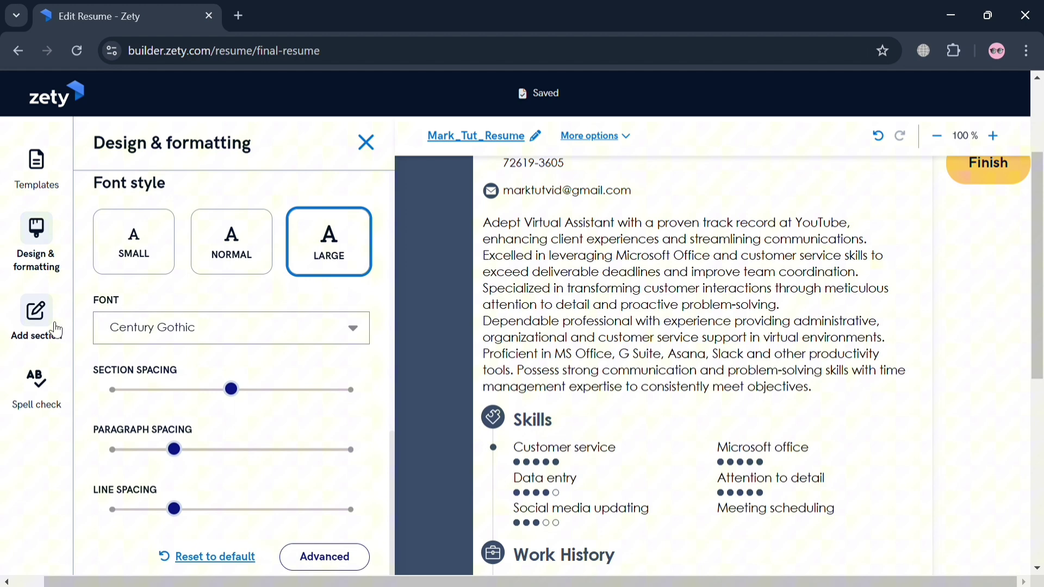
- Apply the first recommended template, with its dark header banner, from the Templates gallery
{"action": "left_click", "coordinate": [57, 330]}
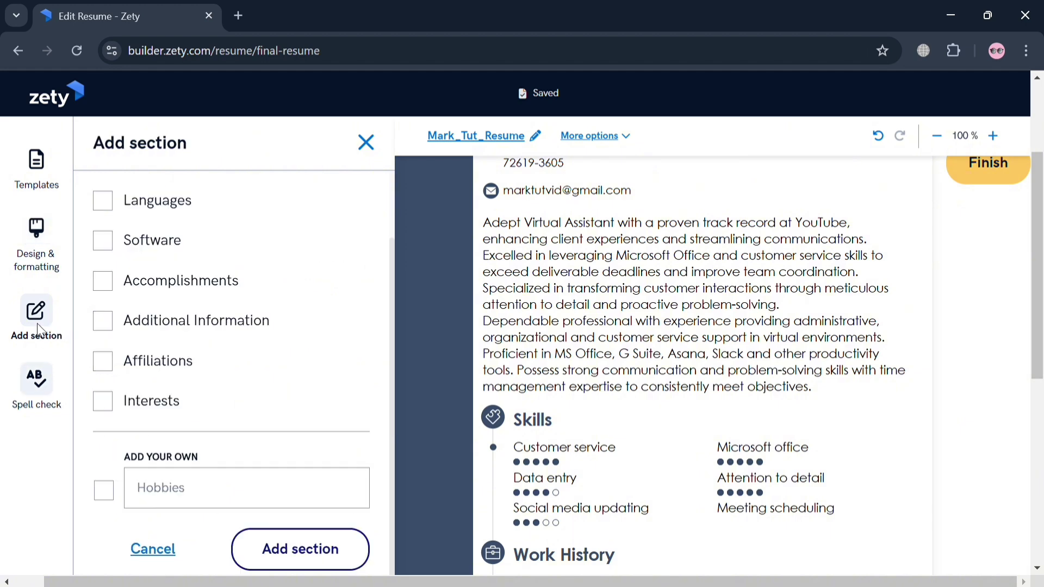
{"action": "left_click", "coordinate": [45, 177]}
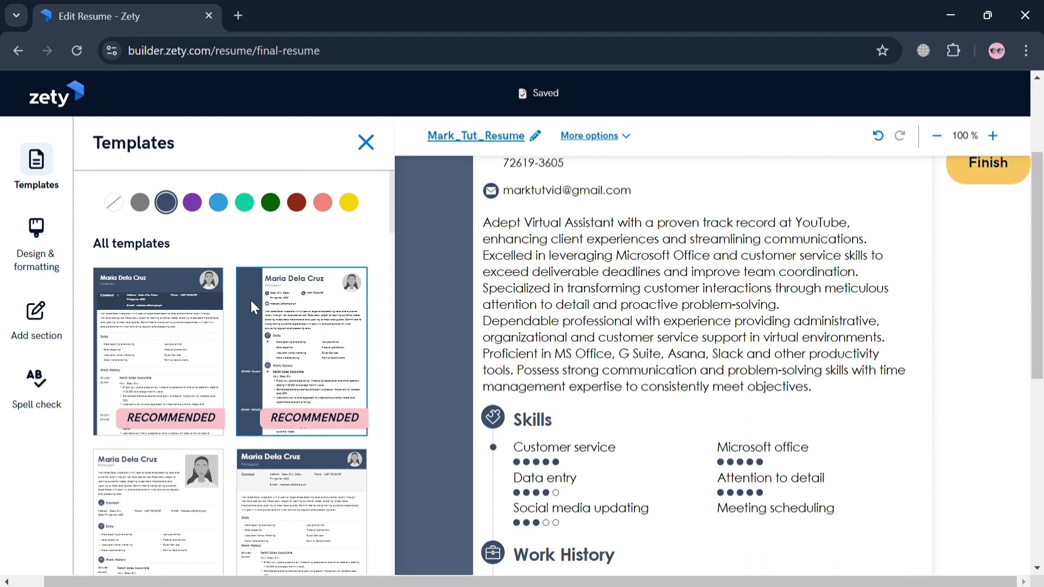
{"action": "left_click", "coordinate": [163, 307]}
{"action": "left_click", "coordinate": [316, 315]}
{"action": "left_click", "coordinate": [188, 342]}
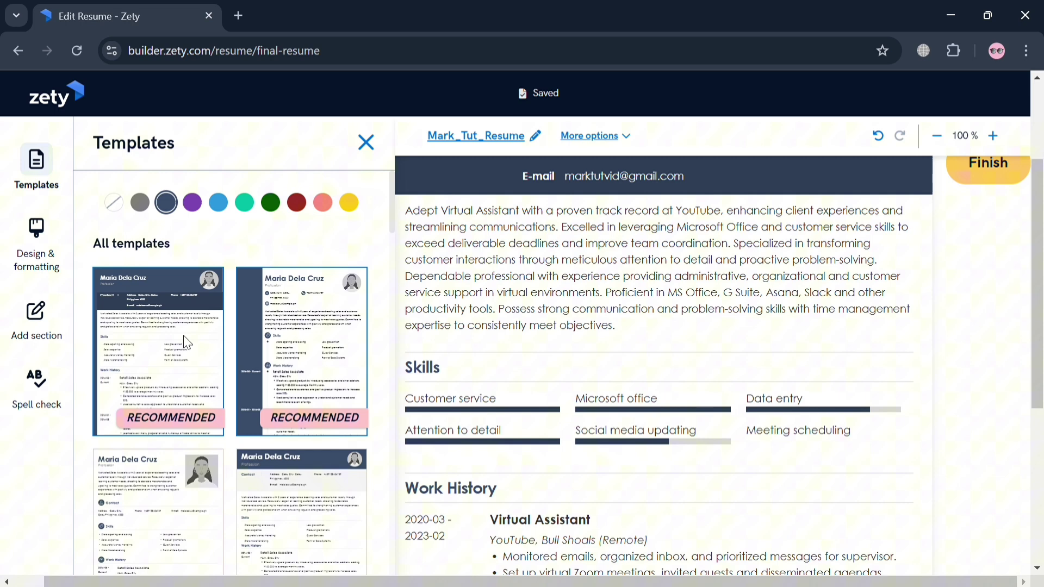
{"action": "left_click", "coordinate": [187, 343]}
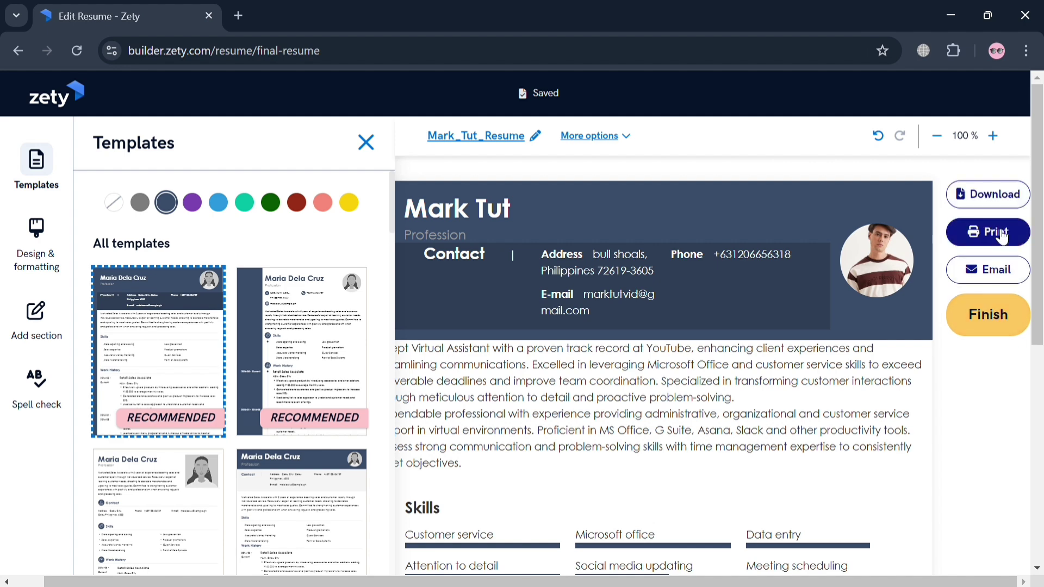
- Finish the resume and reach the Choose Access page with 14-Day and Annual plans
{"action": "left_click", "coordinate": [1000, 322]}
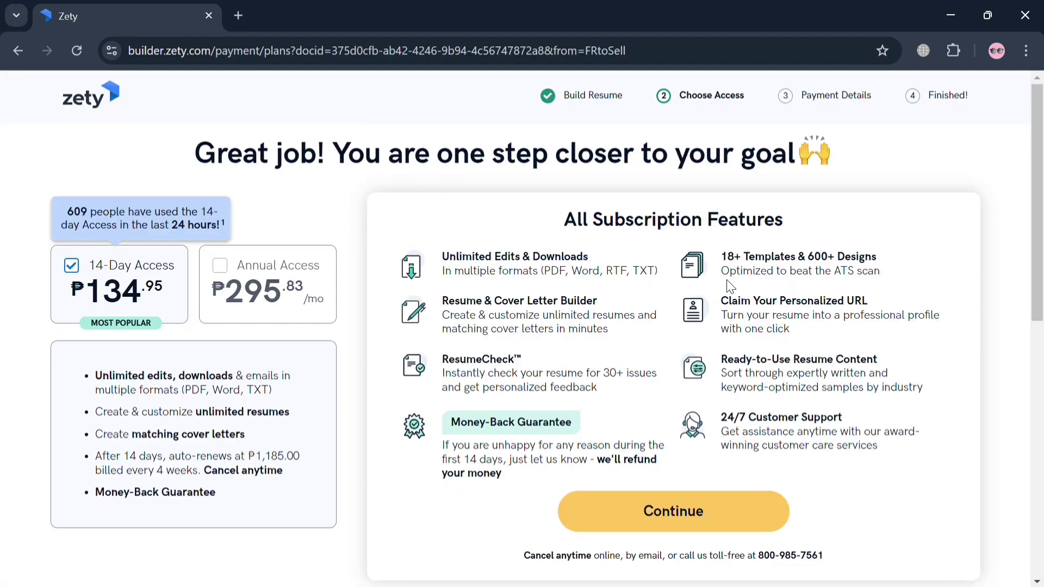
{"action": "scroll", "coordinate": [363, 350], "scroll_direction": "down", "scroll_amount": 4}
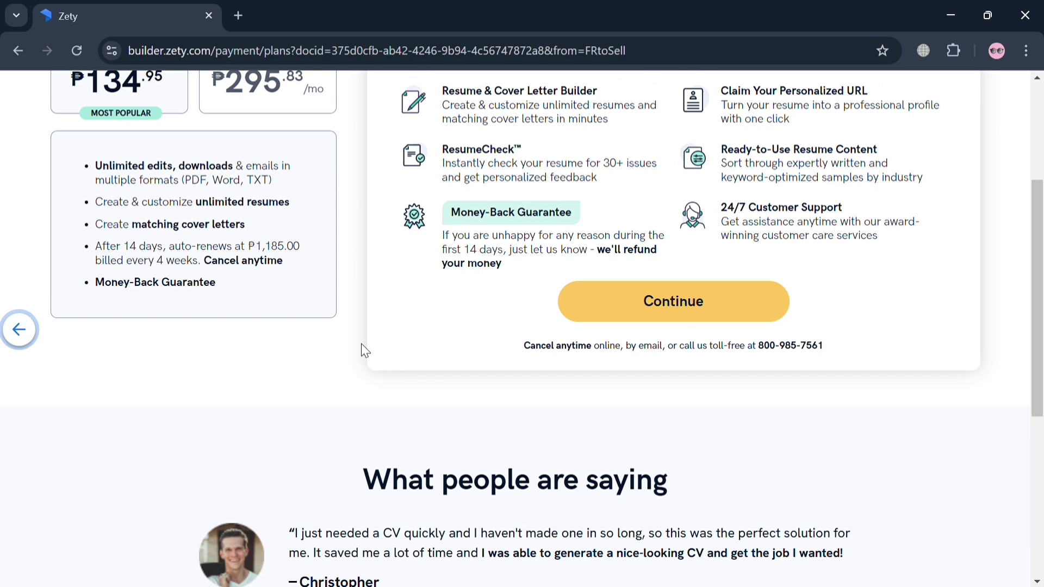
{"action": "scroll", "coordinate": [648, 304], "scroll_direction": "up", "scroll_amount": 4}
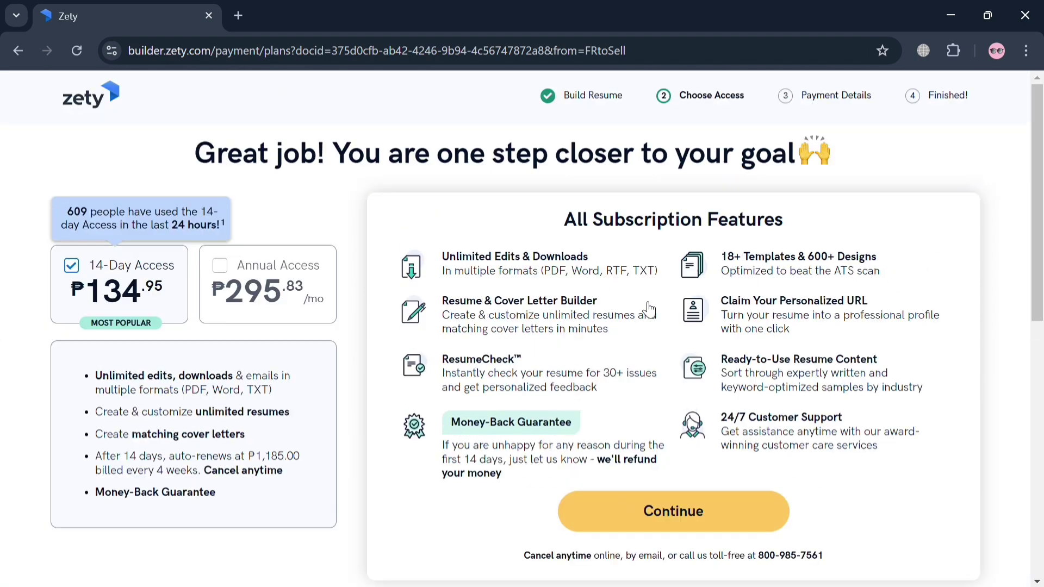